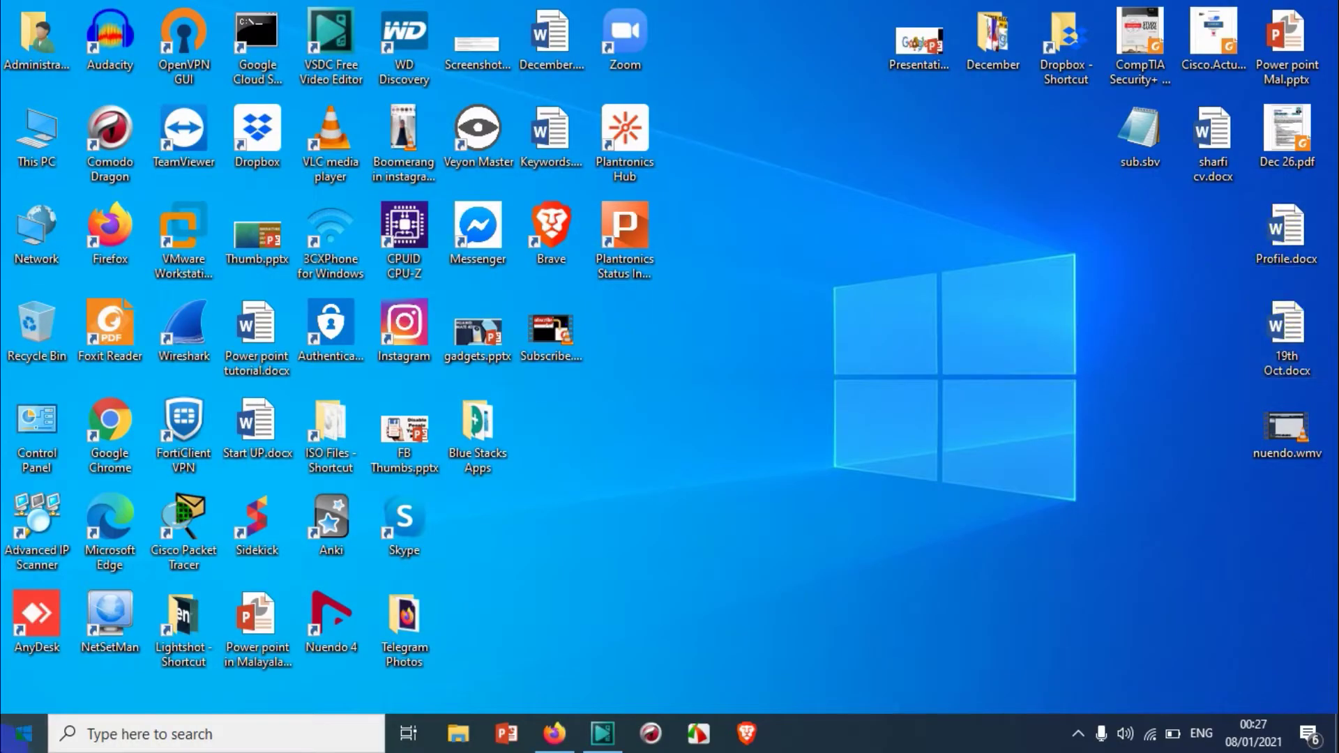
# Search 'out' from the Windows 10 Start box and launch Outlook 2016
pyautogui.click(24, 733)
pyautogui.write('out')
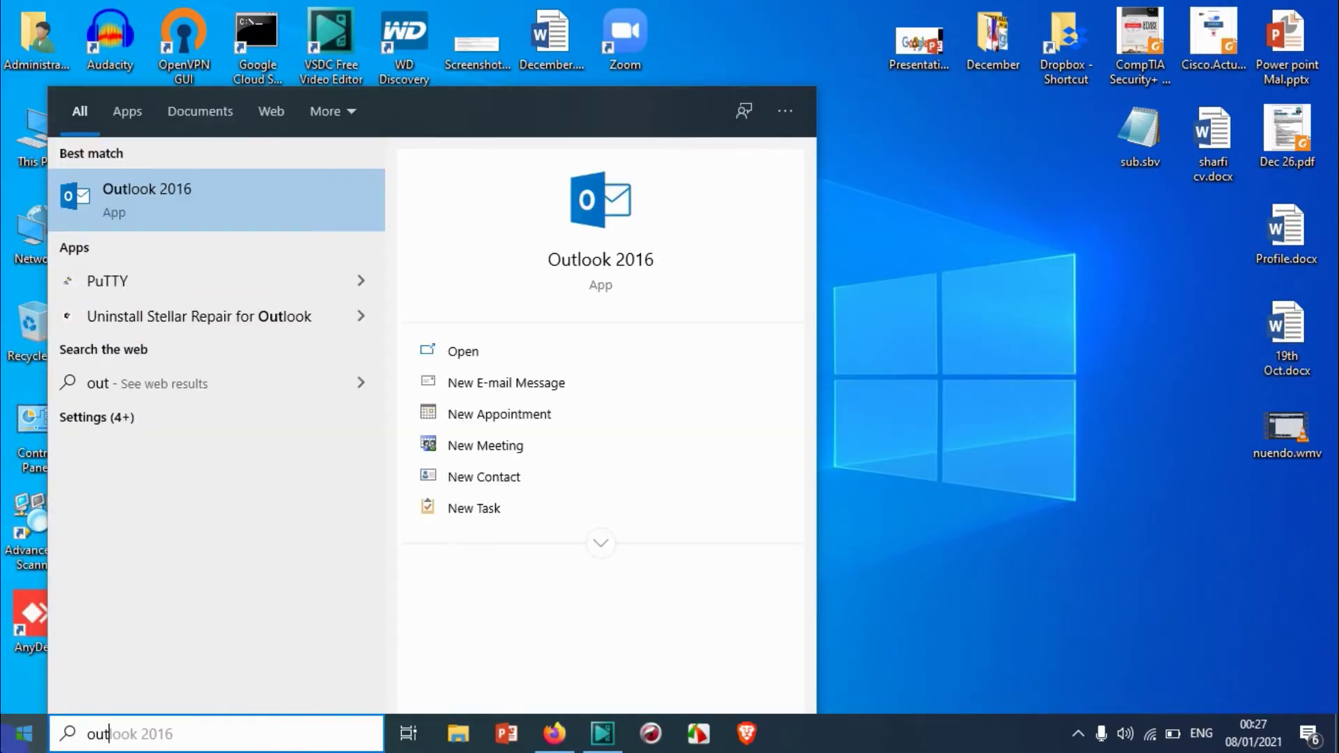
pyautogui.press('Return')
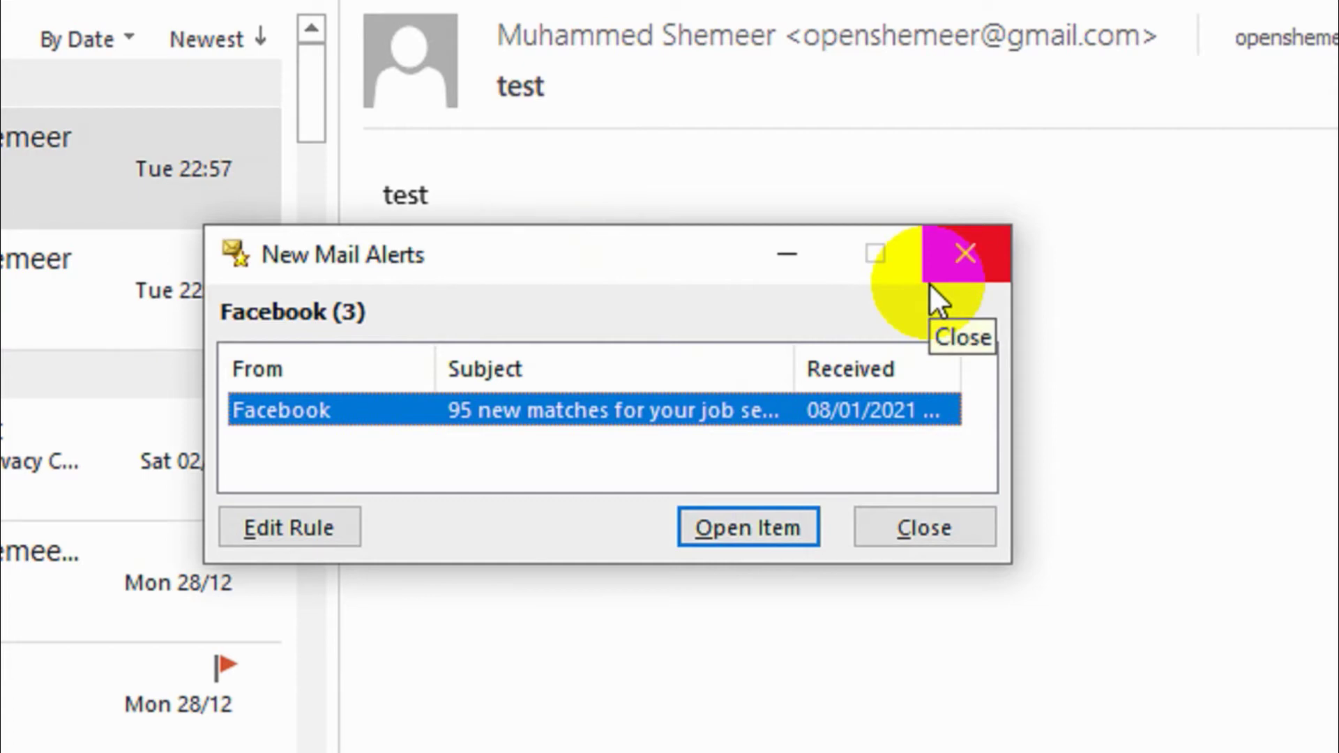
# Close the New Mail Alerts window showing the Facebook message
pyautogui.click(899, 531)
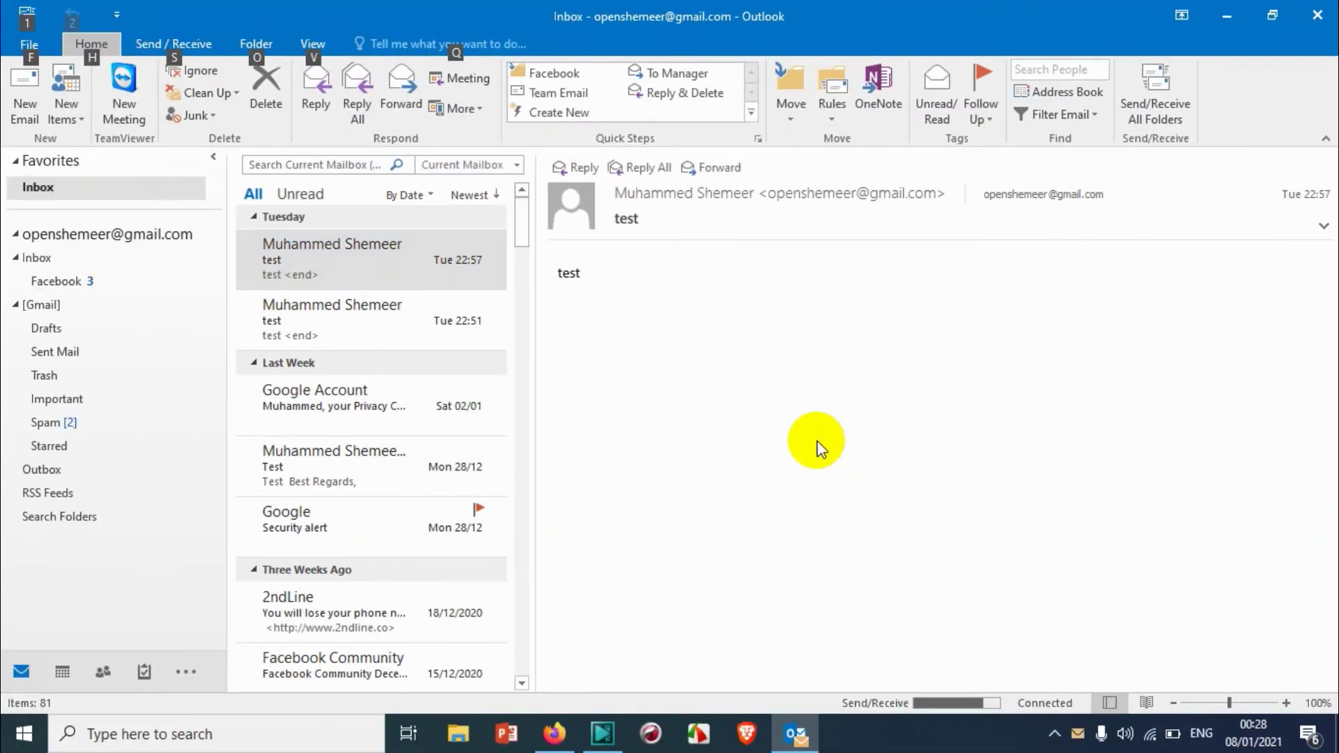
# Open the Rules dropdown in the Home tab's Move group
pyautogui.press('alt')
pyautogui.click(91, 50)
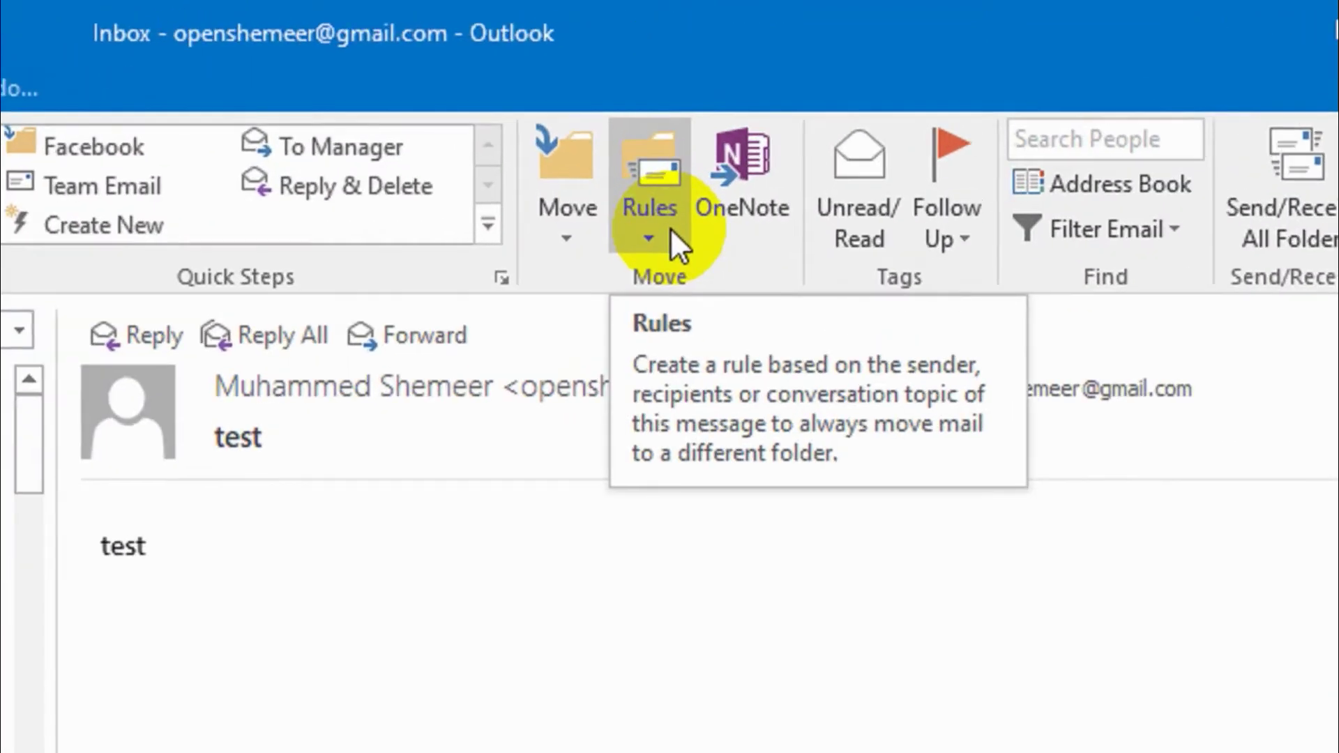
pyautogui.click(842, 116)
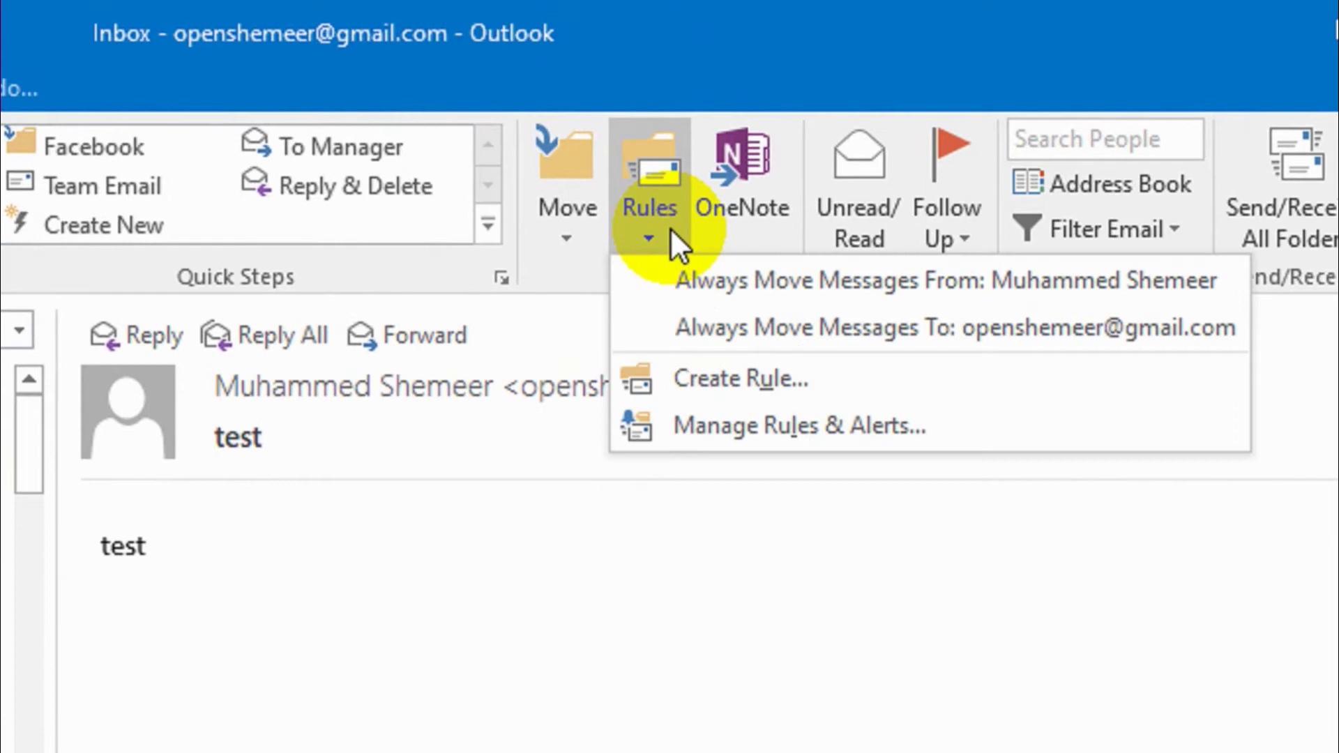
# In Manage Rules & Alerts, disable Facebook Rule, Facebook (2), Facebook (1) and Facebook, keeping Facebook Community enabled
pyautogui.click(770, 434)
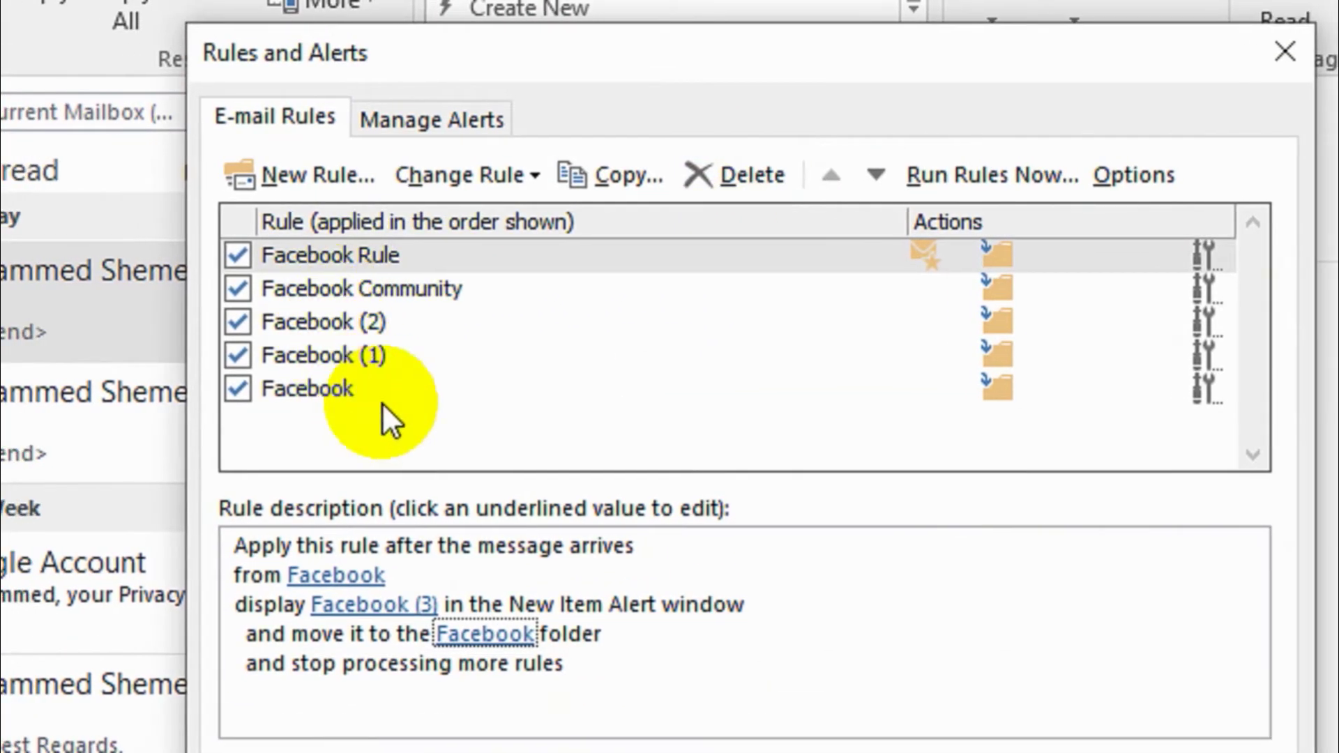
pyautogui.click(474, 280)
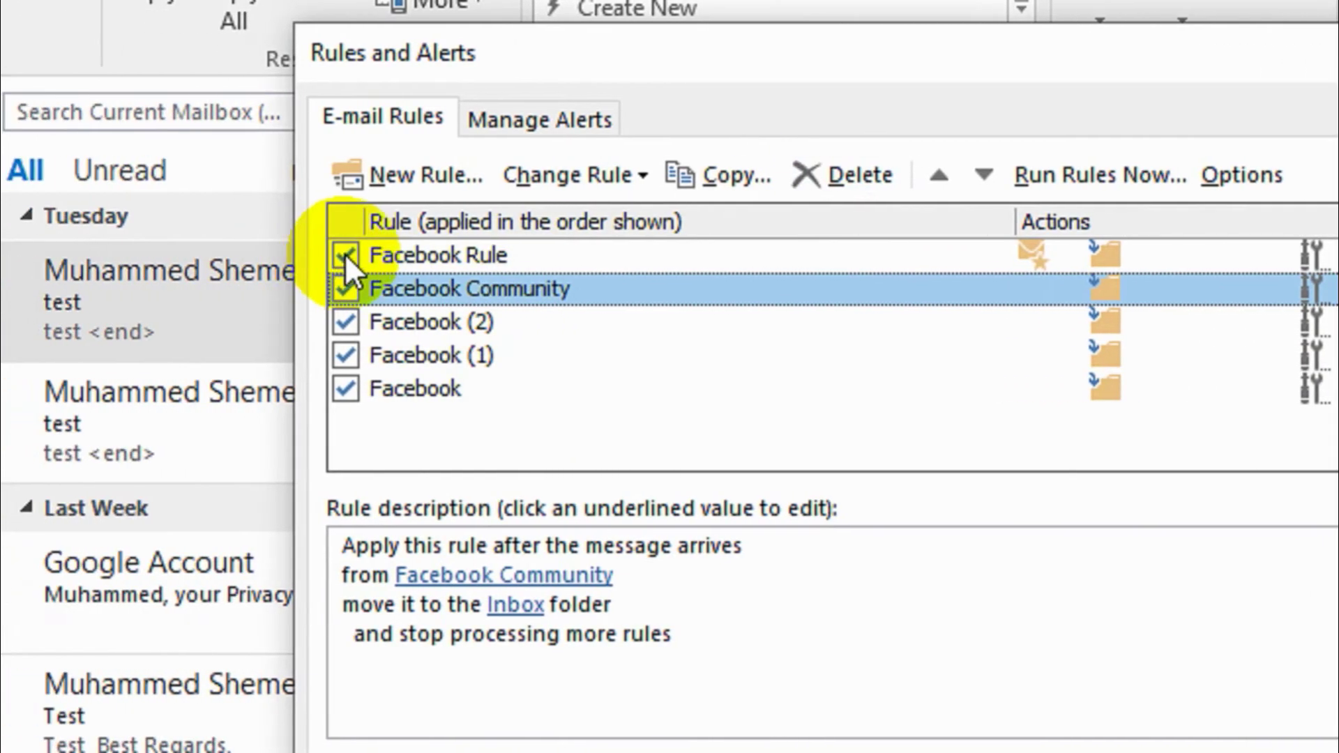
pyautogui.click(345, 254)
pyautogui.click(353, 288)
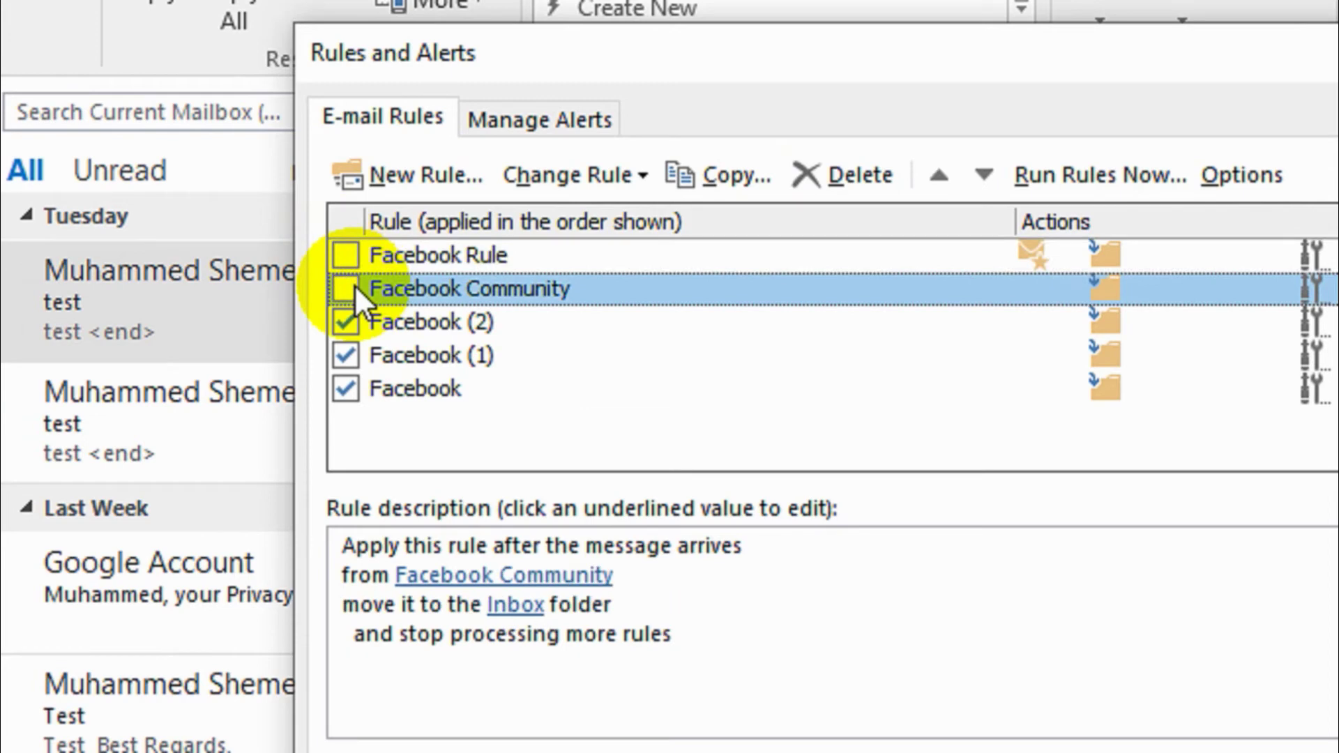
pyautogui.click(354, 286)
pyautogui.click(348, 320)
pyautogui.click(346, 353)
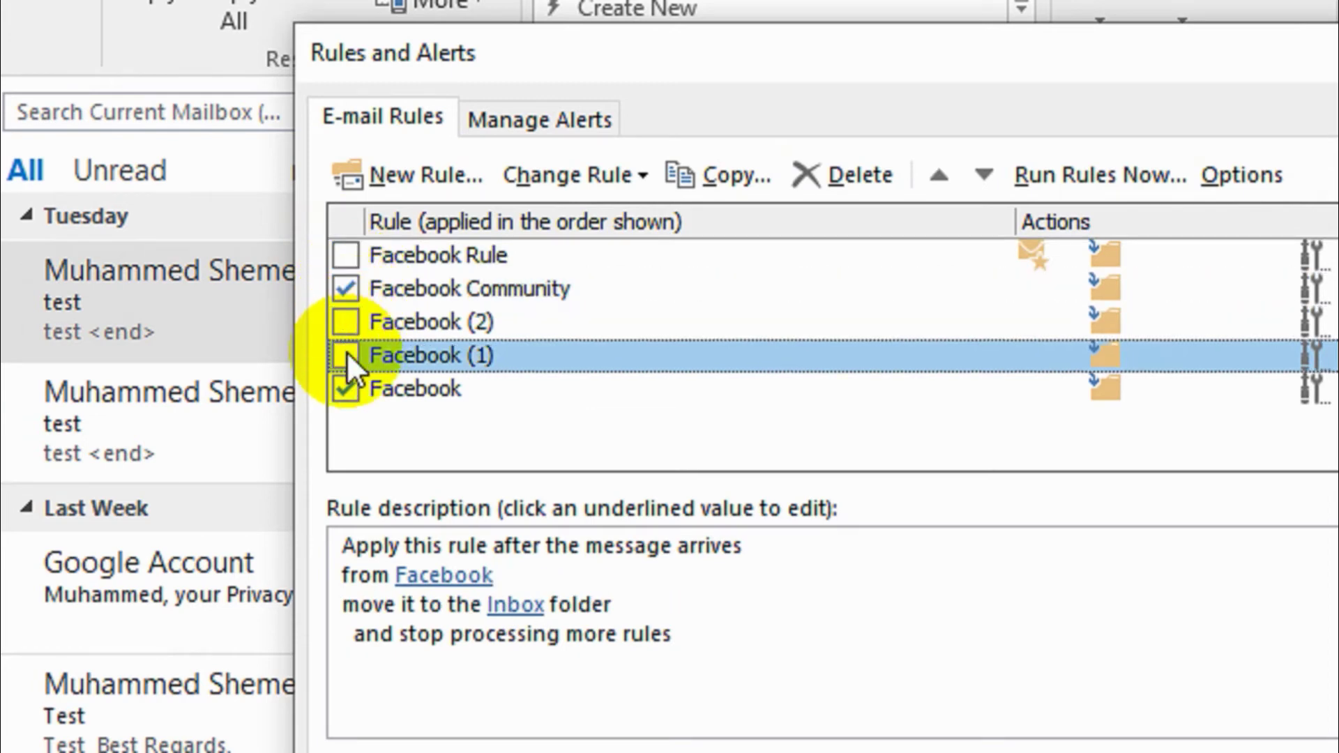
pyautogui.click(345, 389)
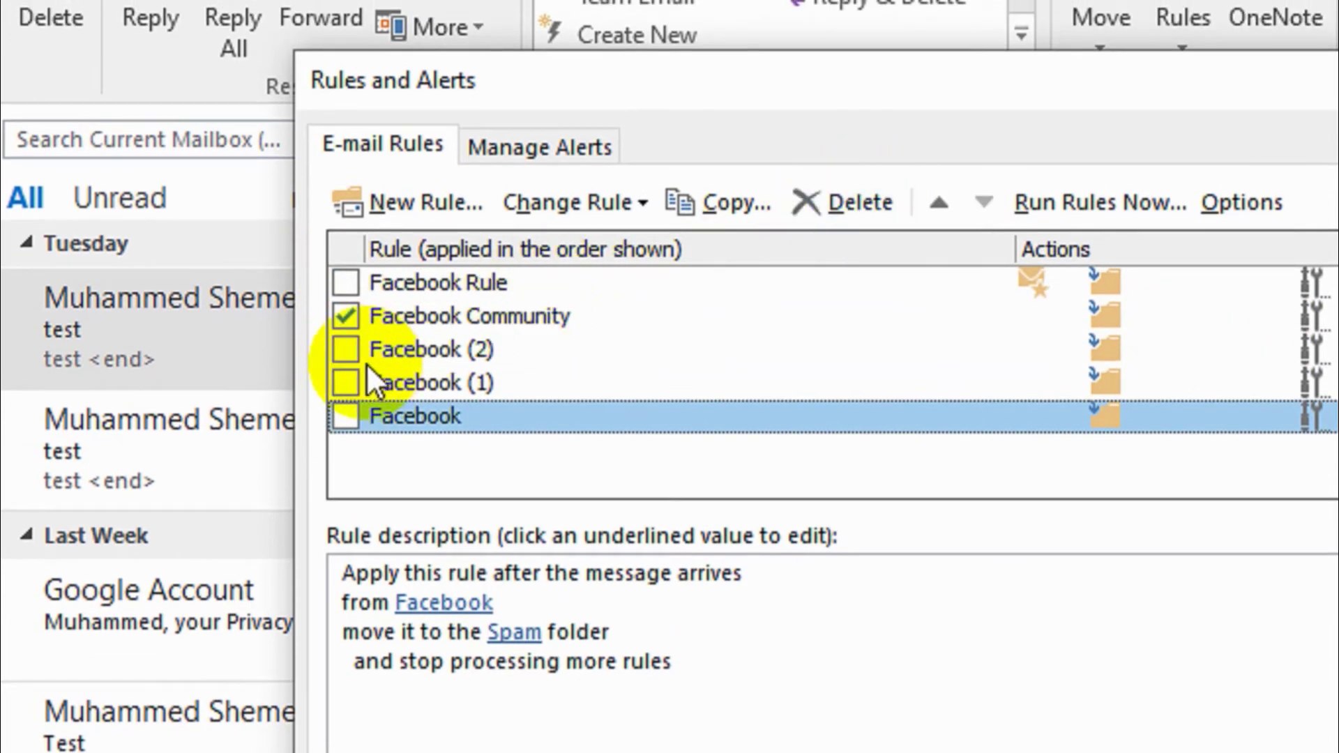
# Delete the Facebook (2) and Facebook Community rules
pyautogui.click(346, 348)
pyautogui.click(845, 199)
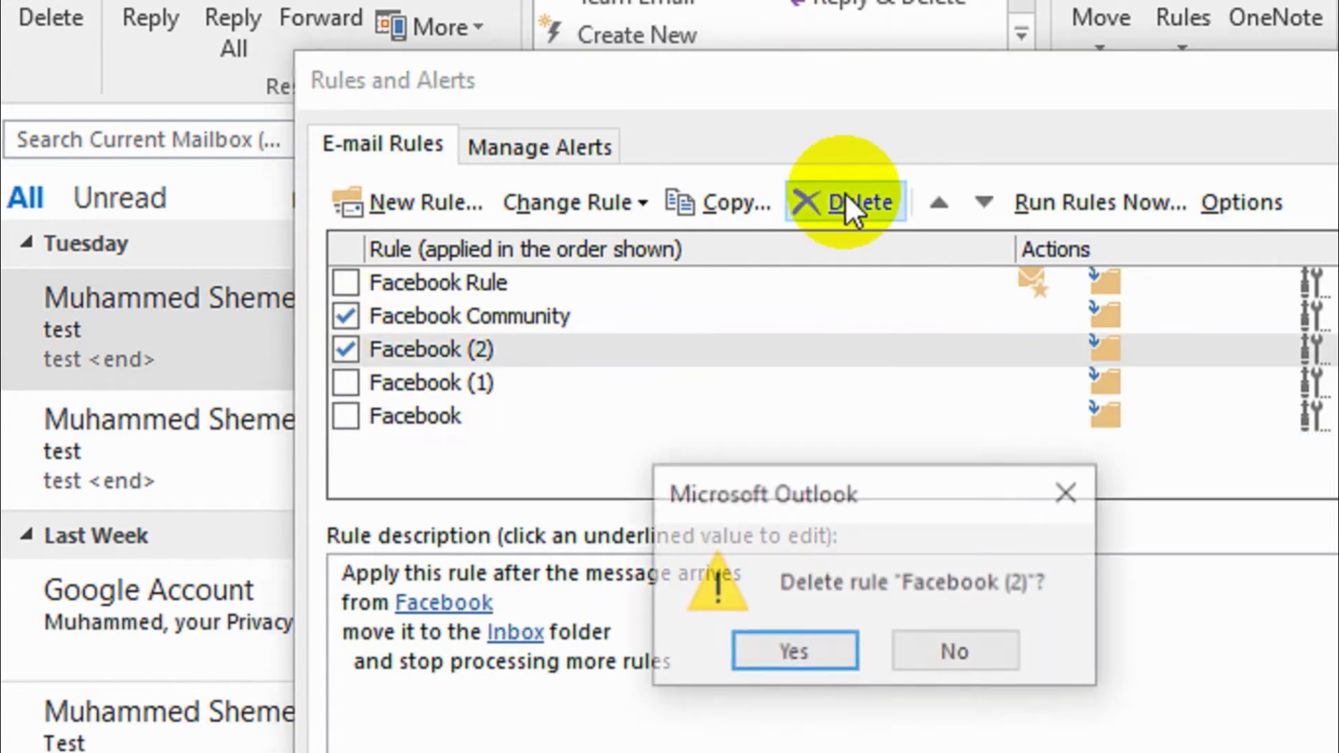
pyautogui.click(830, 649)
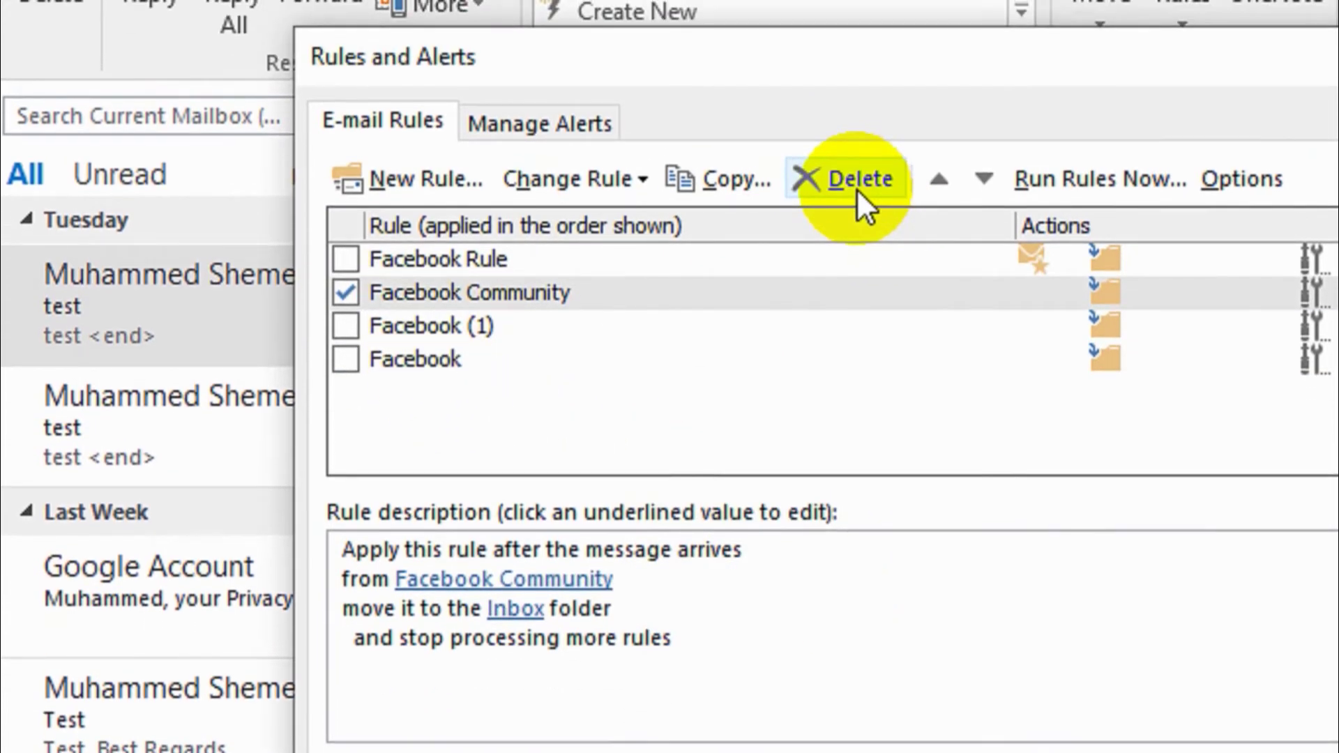
pyautogui.click(845, 123)
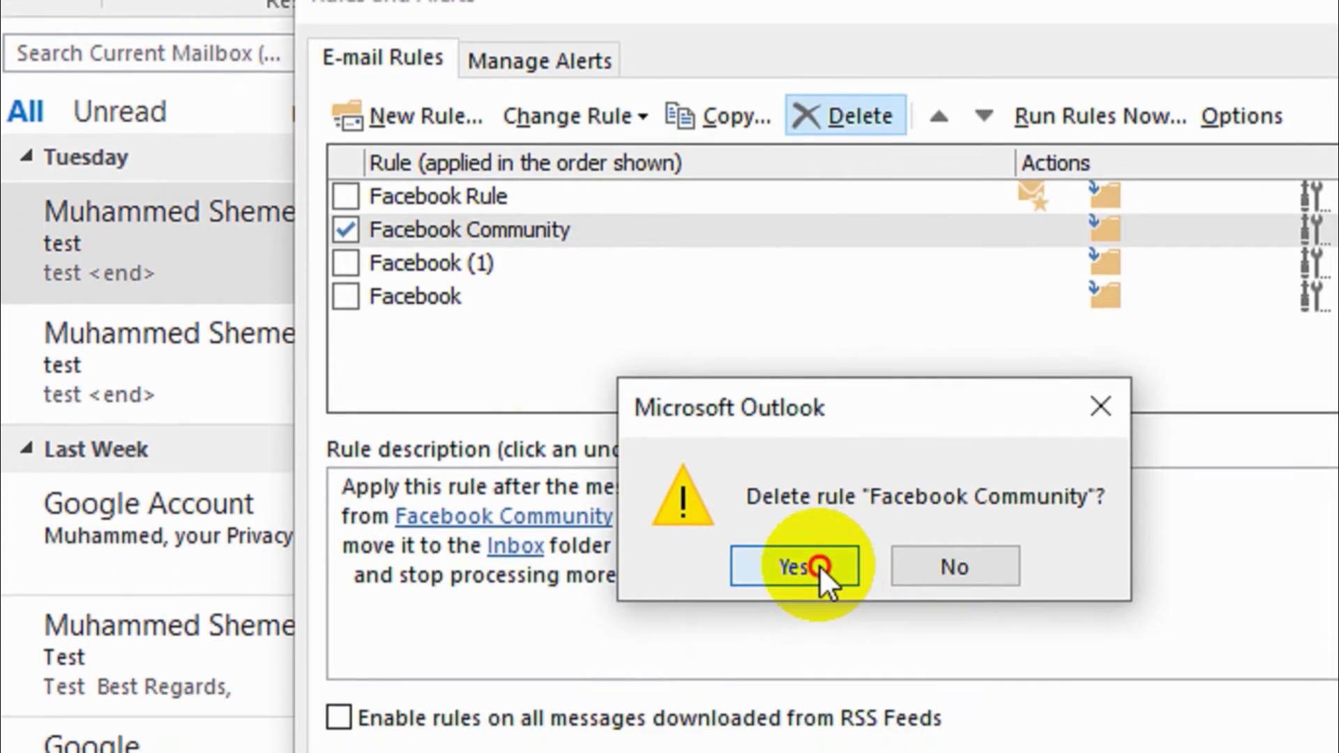
pyautogui.click(767, 640)
# Delete the Facebook (1) rule and the Spam-filing Facebook rule, then select Facebook Rule
pyautogui.click(491, 307)
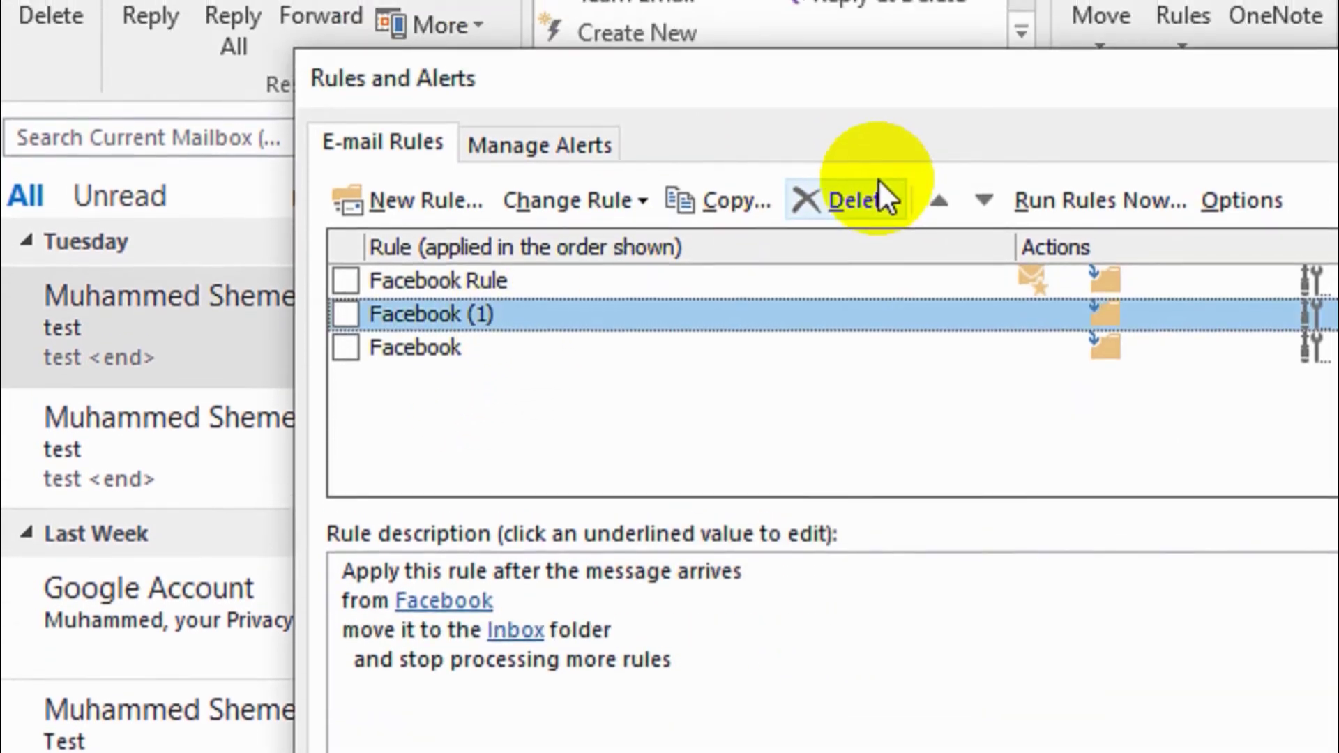
pyautogui.click(868, 202)
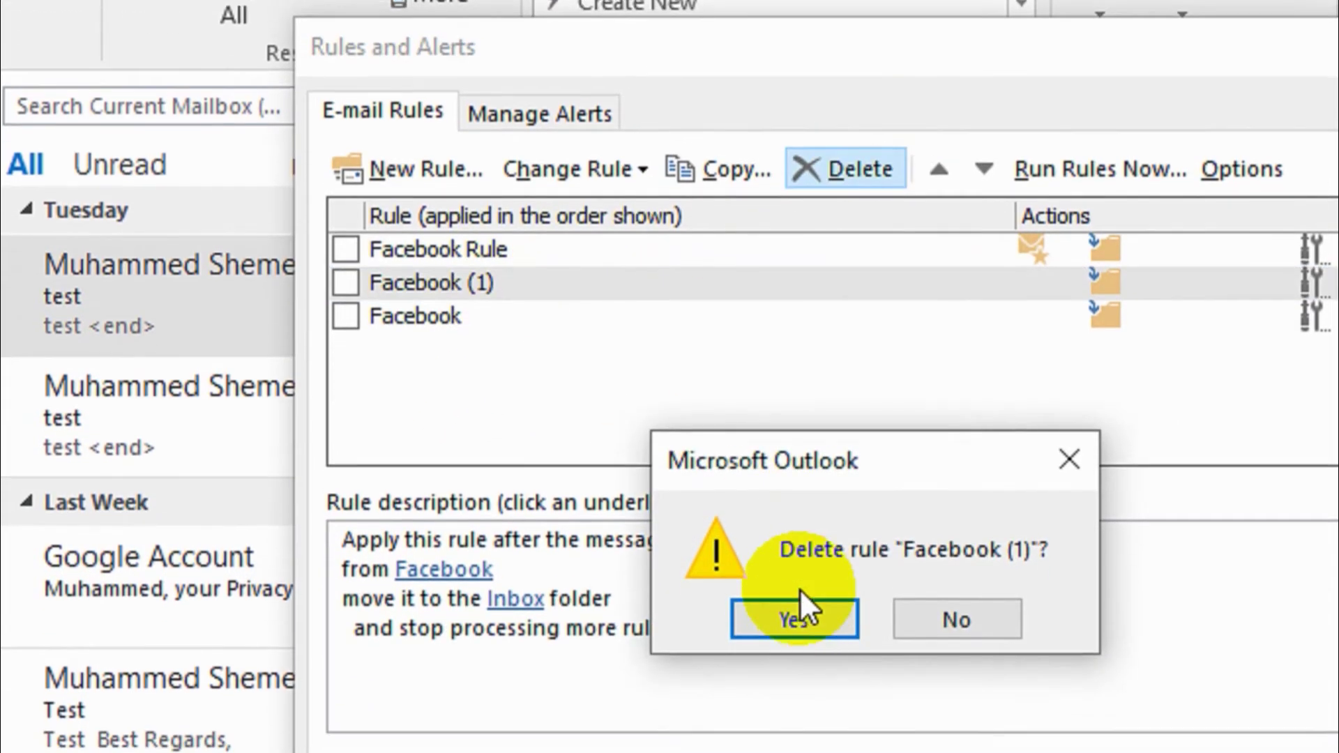
pyautogui.click(799, 589)
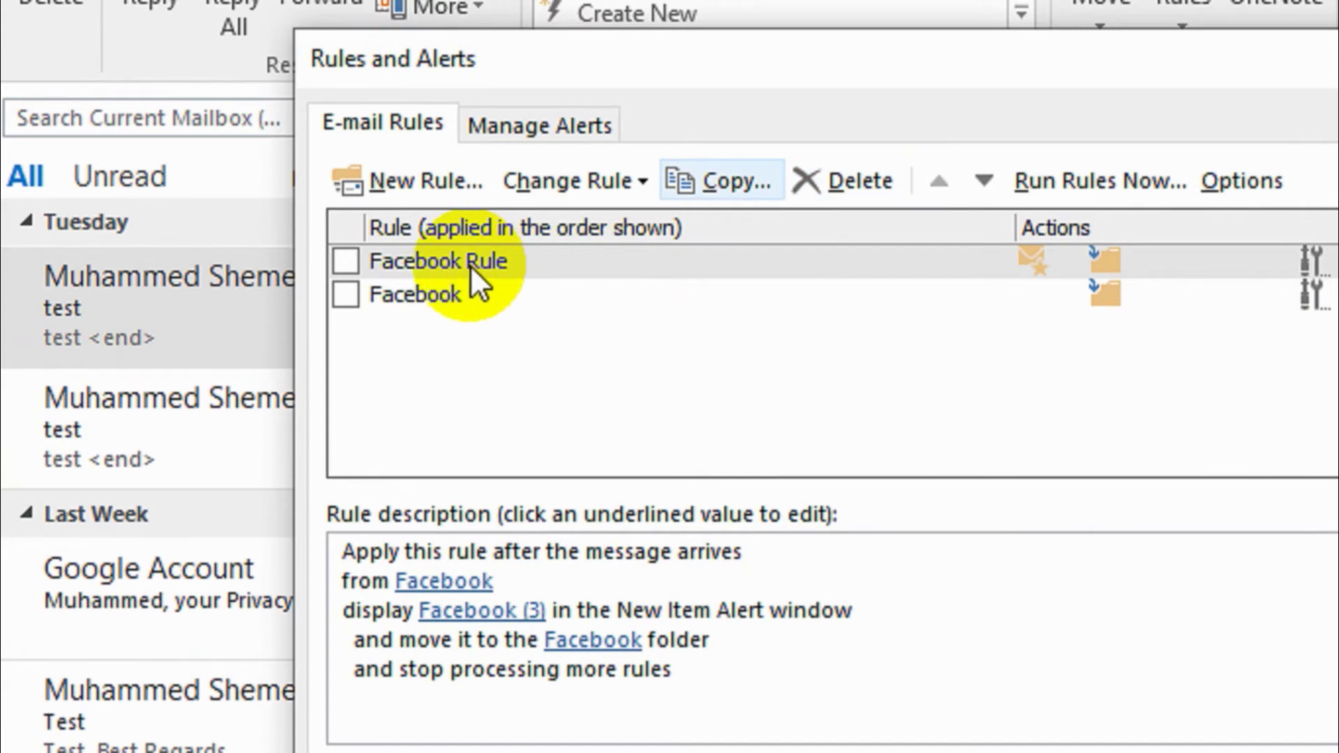
pyautogui.click(453, 251)
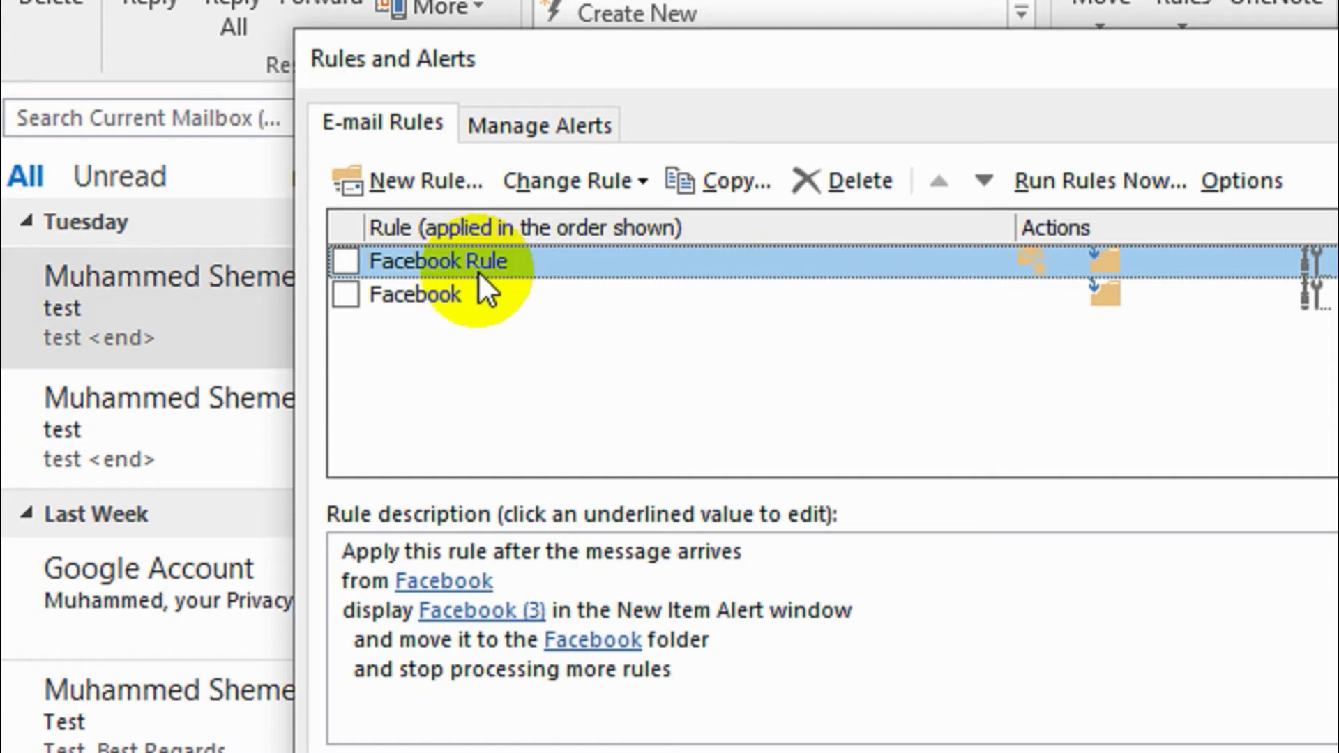
pyautogui.click(449, 295)
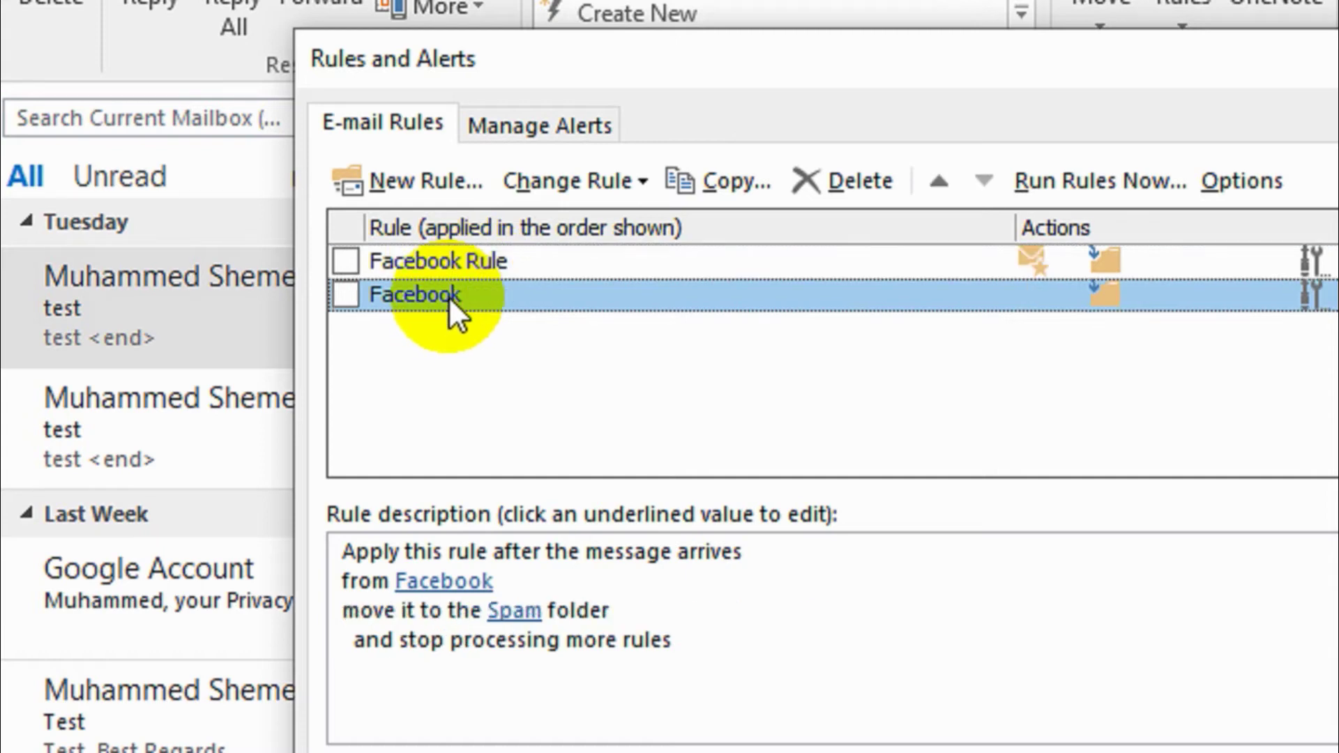
pyautogui.click(855, 181)
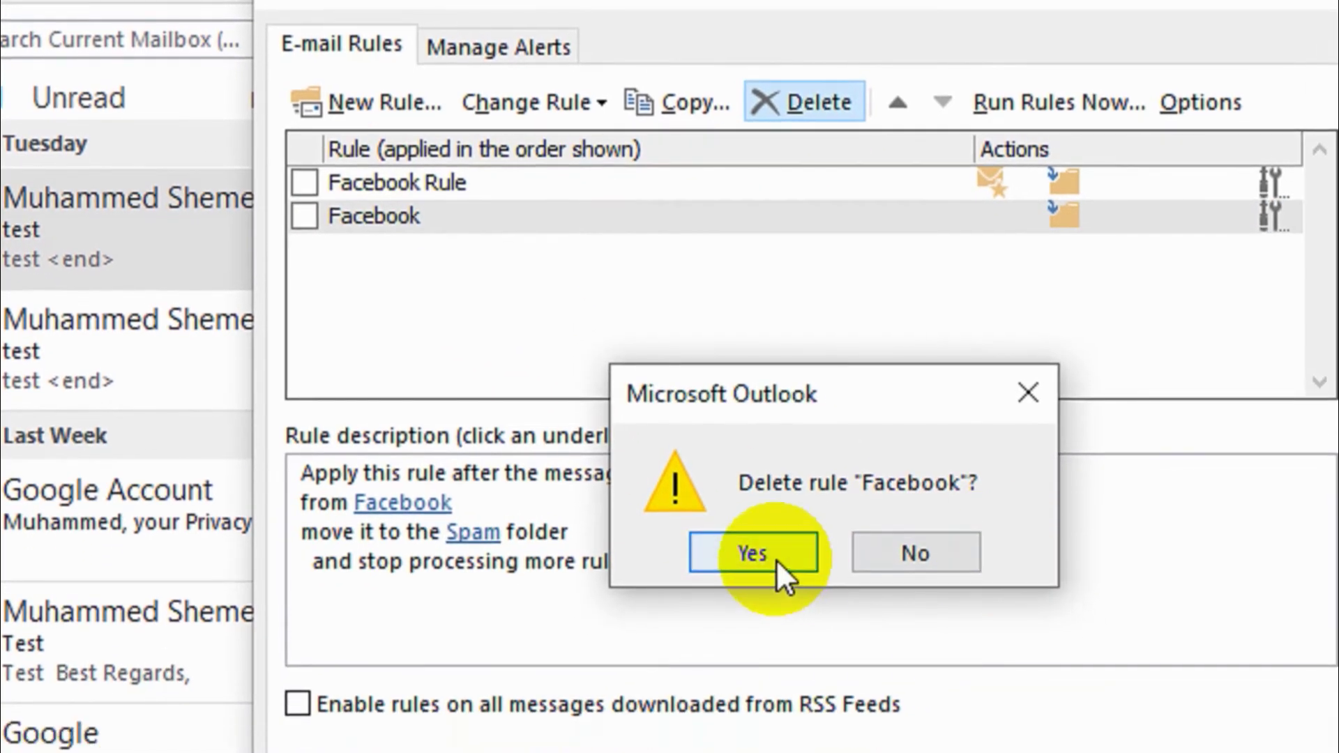
pyautogui.click(795, 619)
pyautogui.click(416, 188)
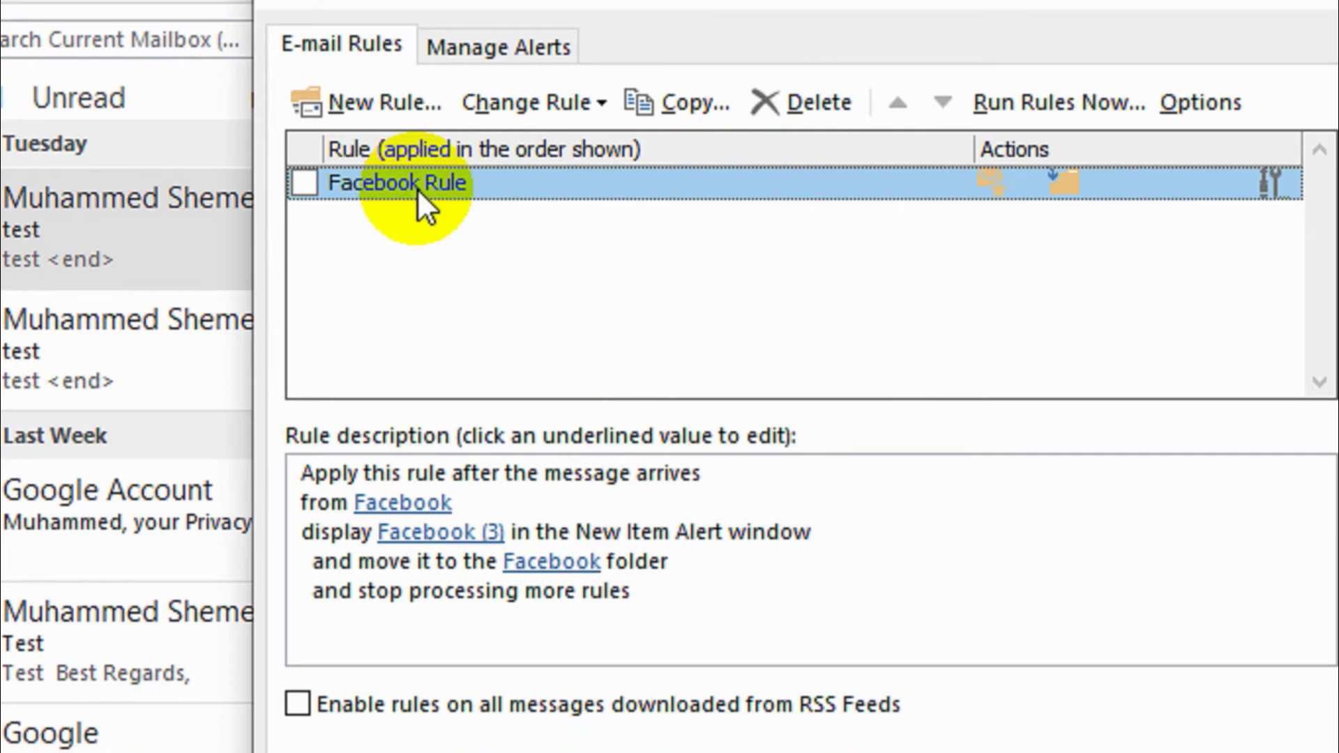
# Edit Facebook Rule to drop the New Item Alert message, keeping the move to the Facebook folder
pyautogui.doubleClick(417, 188)
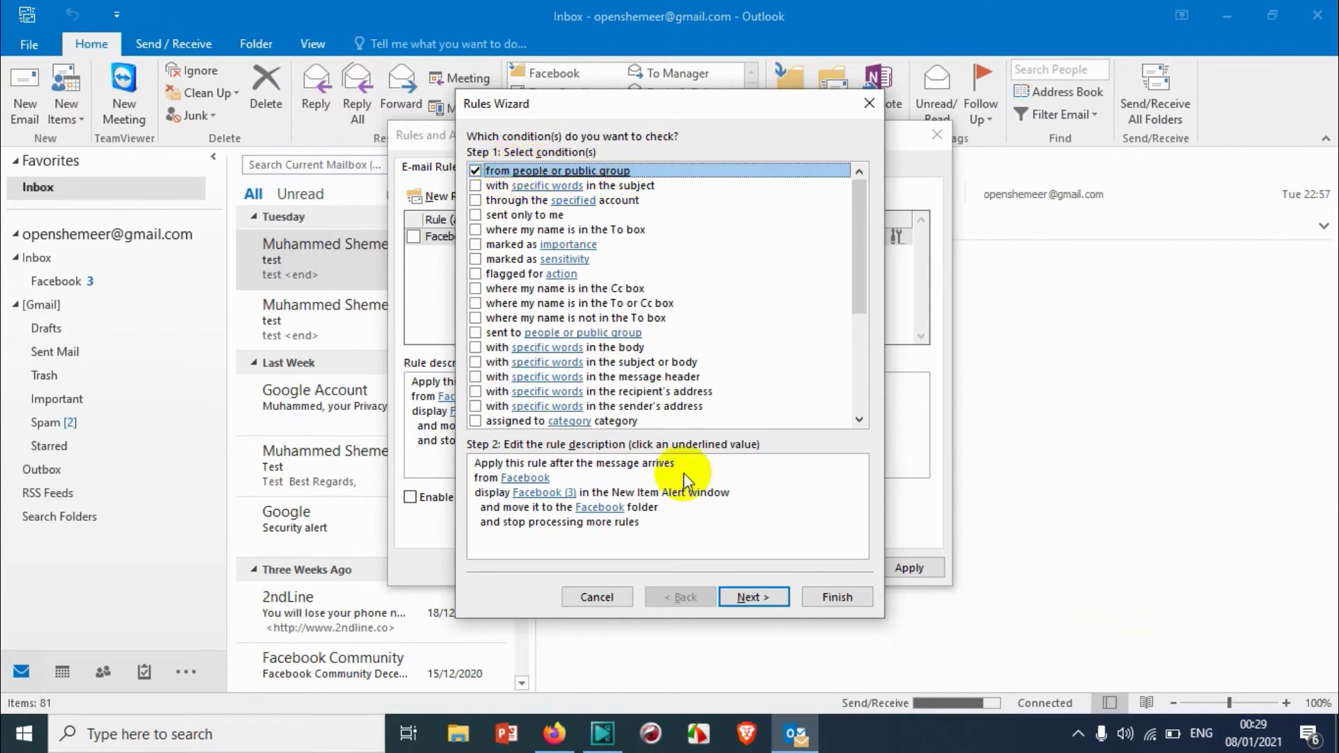
pyautogui.click(744, 598)
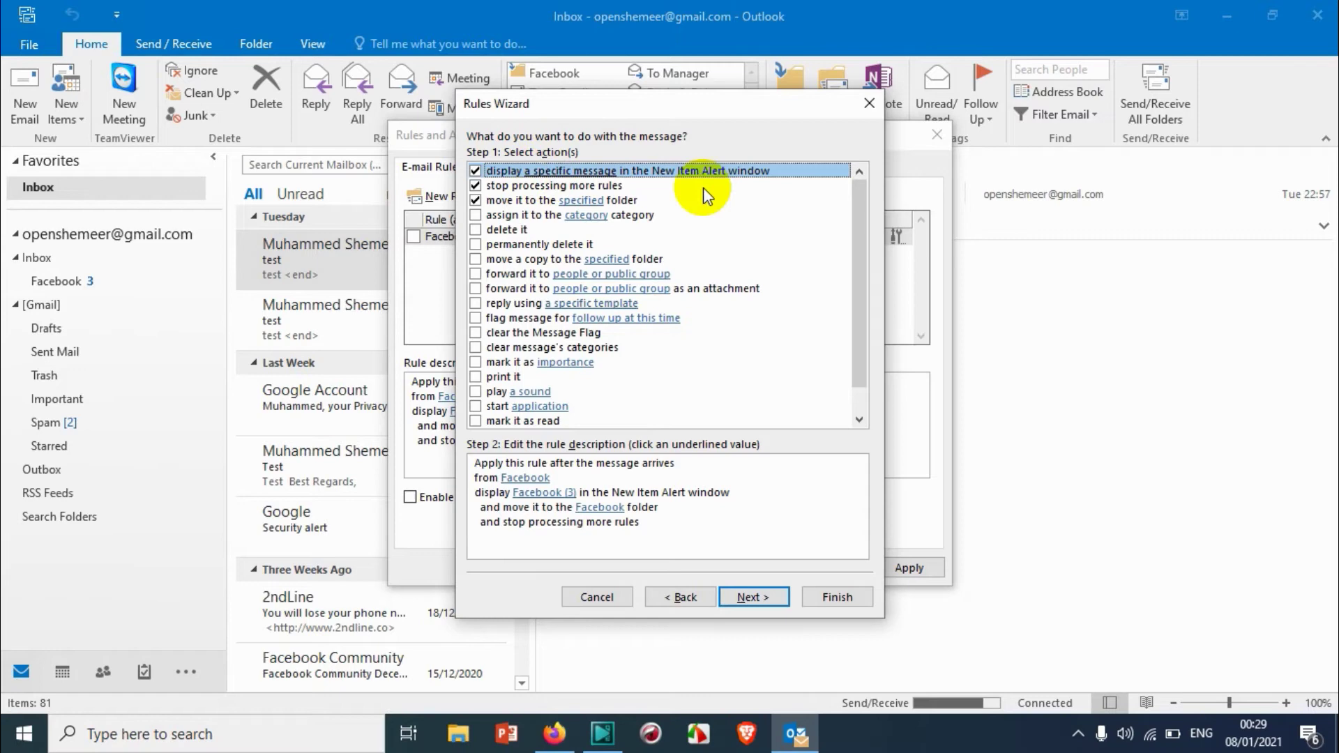
pyautogui.click(475, 171)
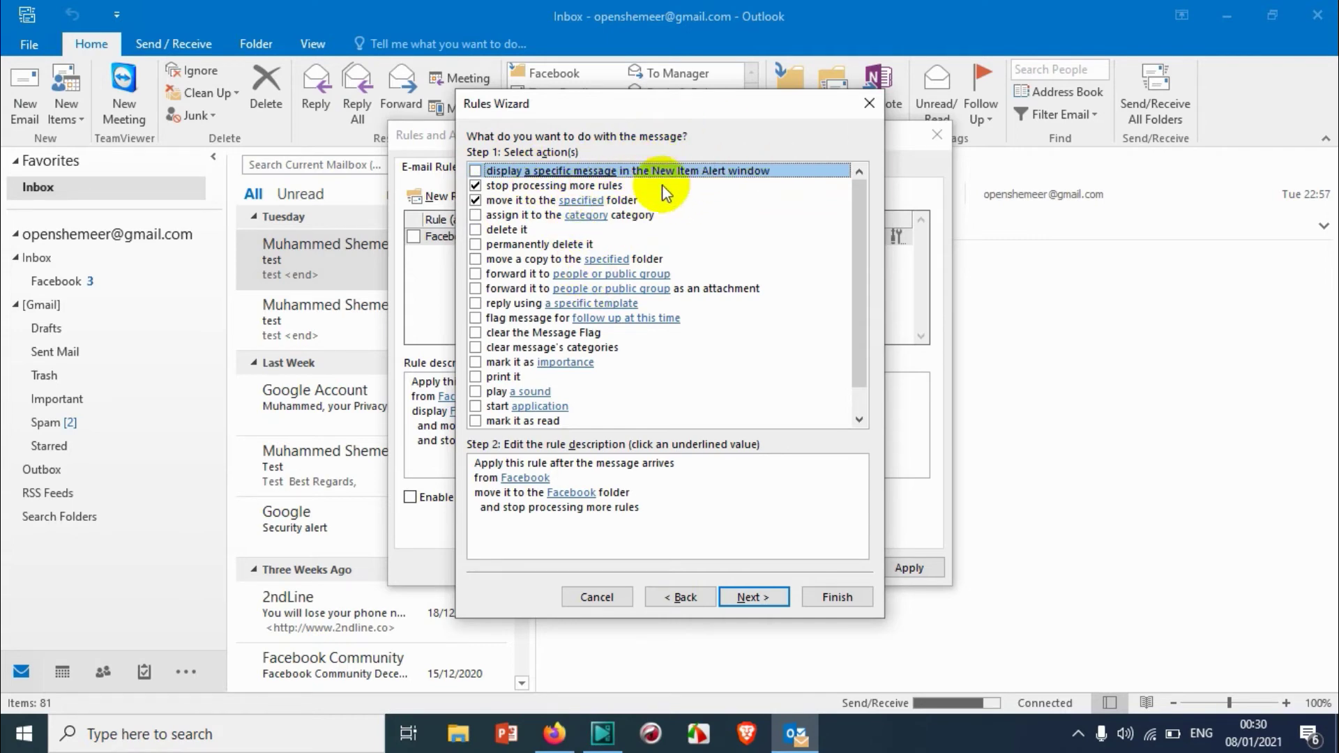
pyautogui.click(558, 187)
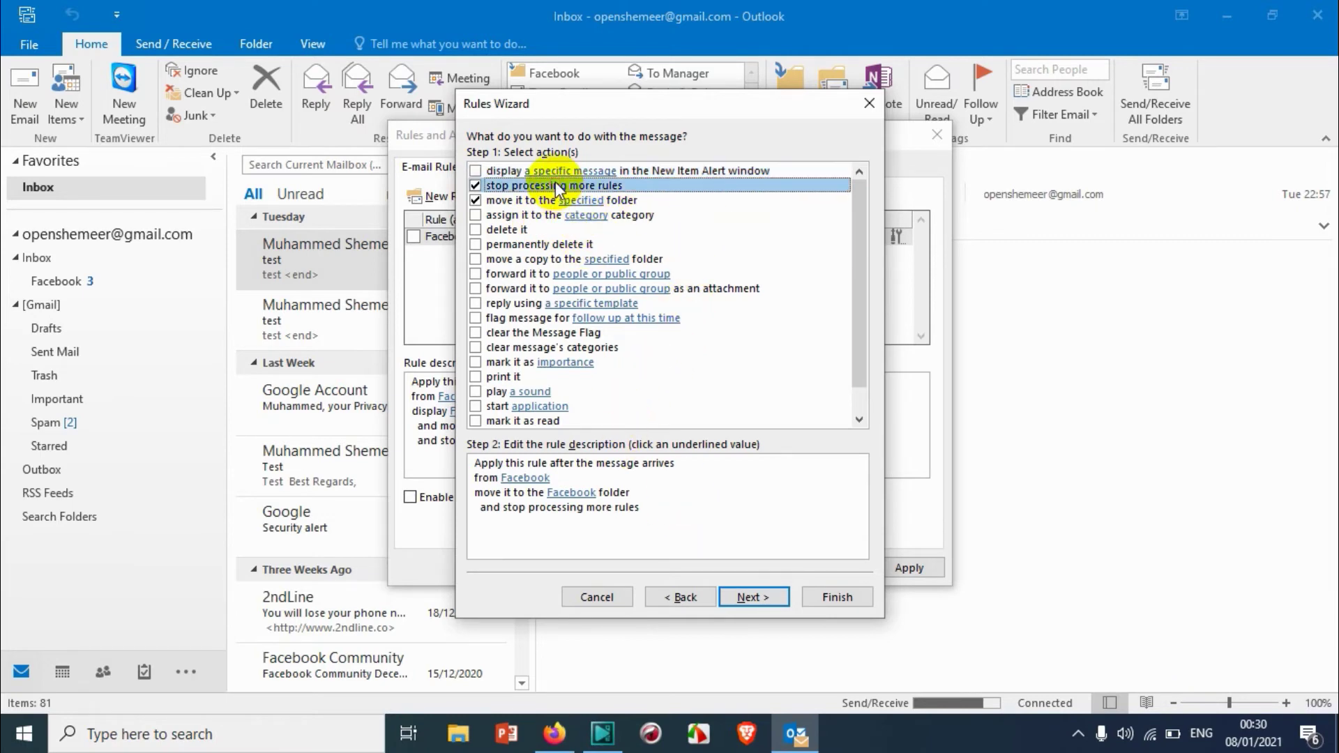
pyautogui.click(476, 185)
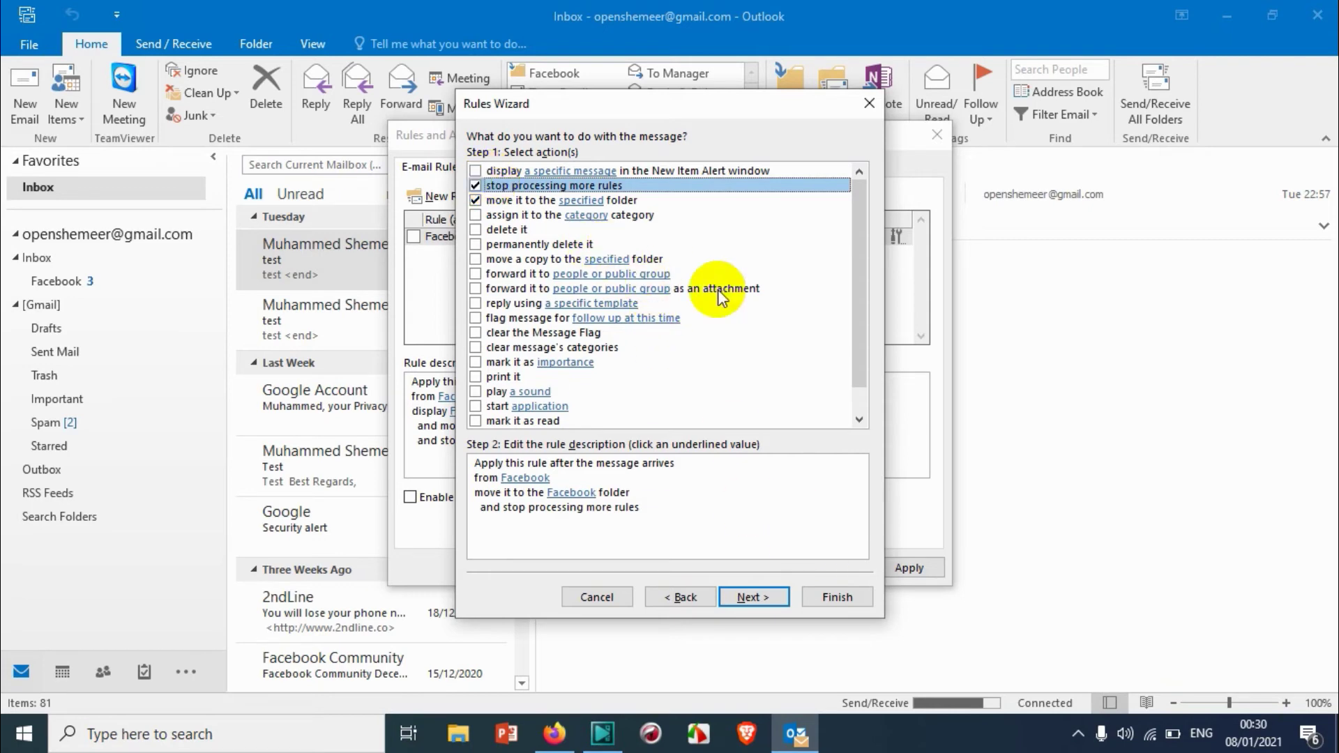
pyautogui.click(753, 597)
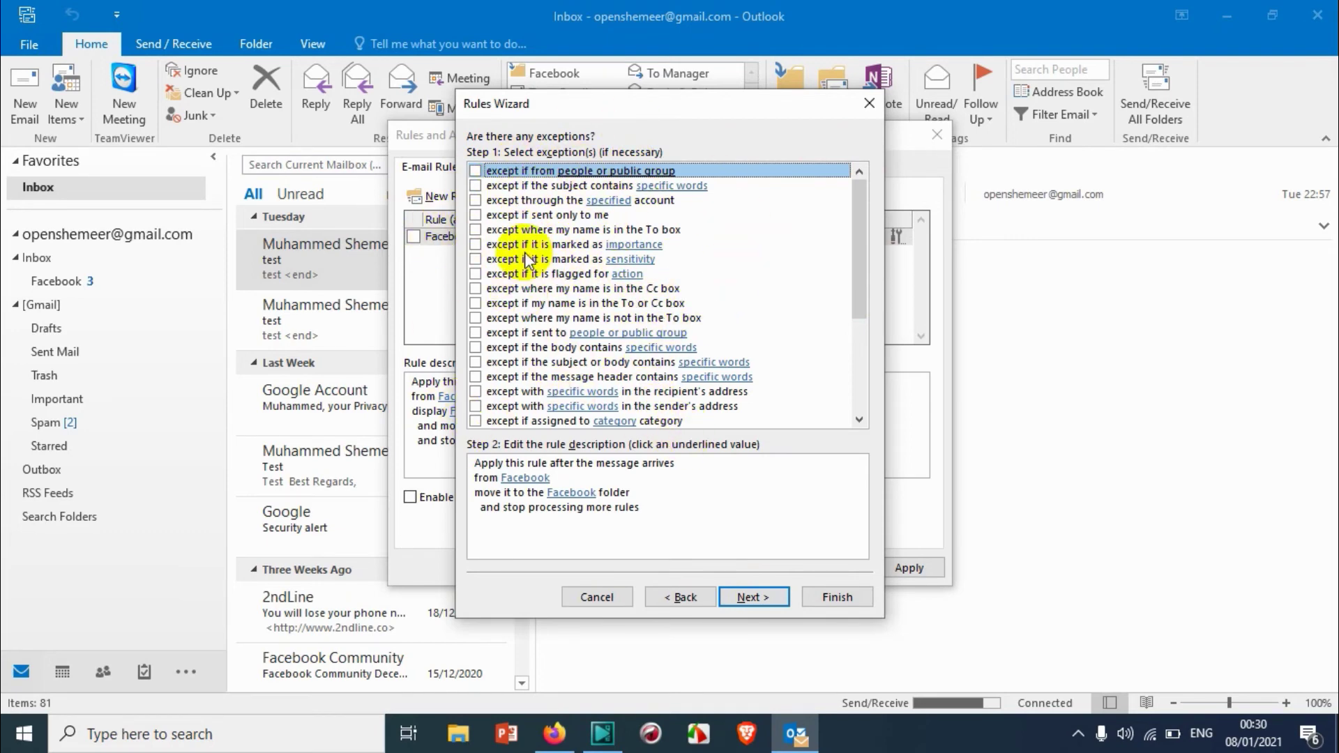
# Finish Facebook Rule with 'Turn on this rule' and 'Run this rule now on messages already in Inbox' checked
pyautogui.click(751, 597)
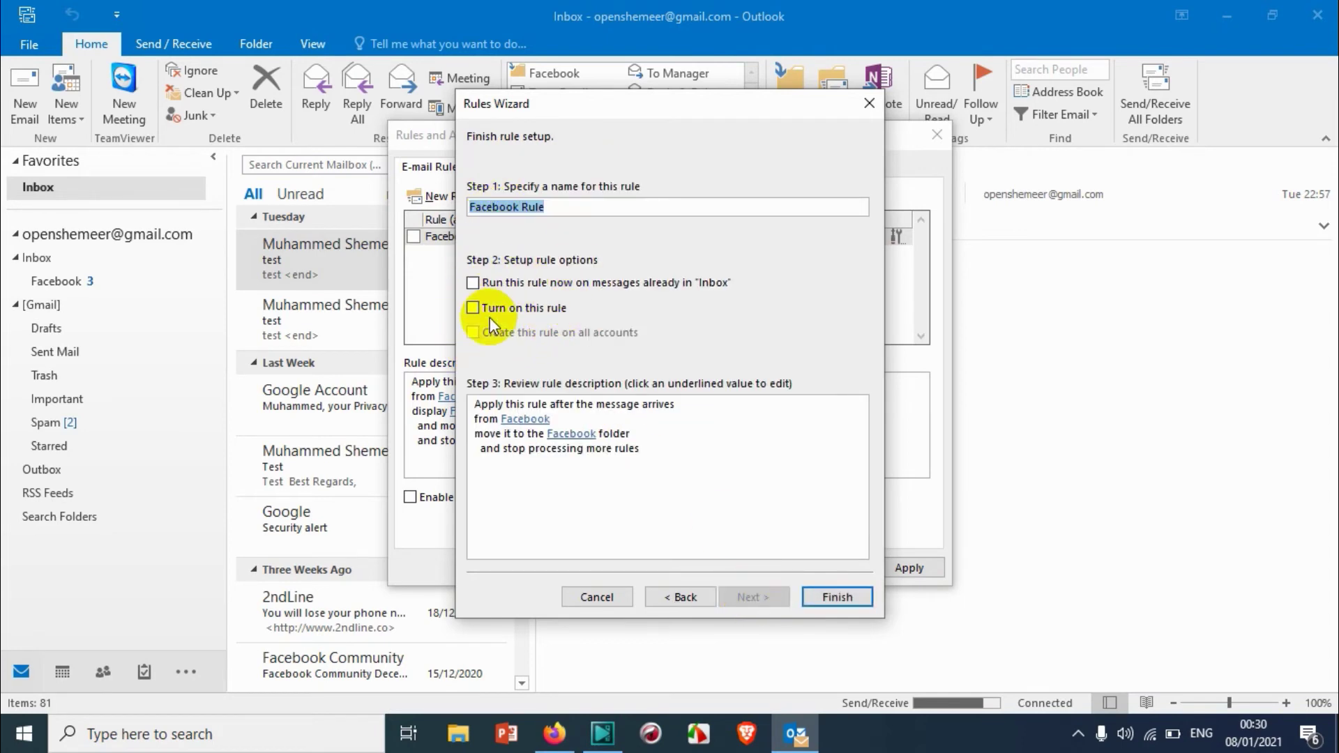
pyautogui.click(529, 313)
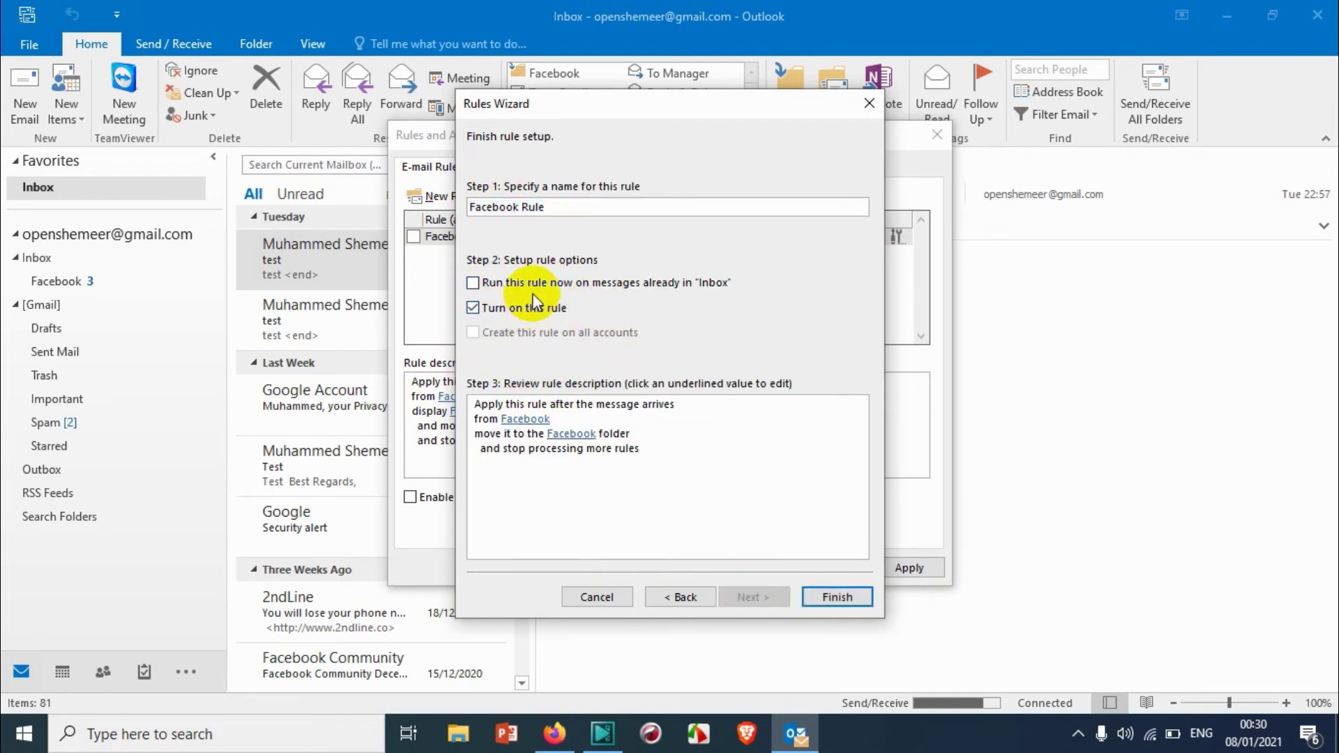
pyautogui.click(633, 282)
pyautogui.click(543, 285)
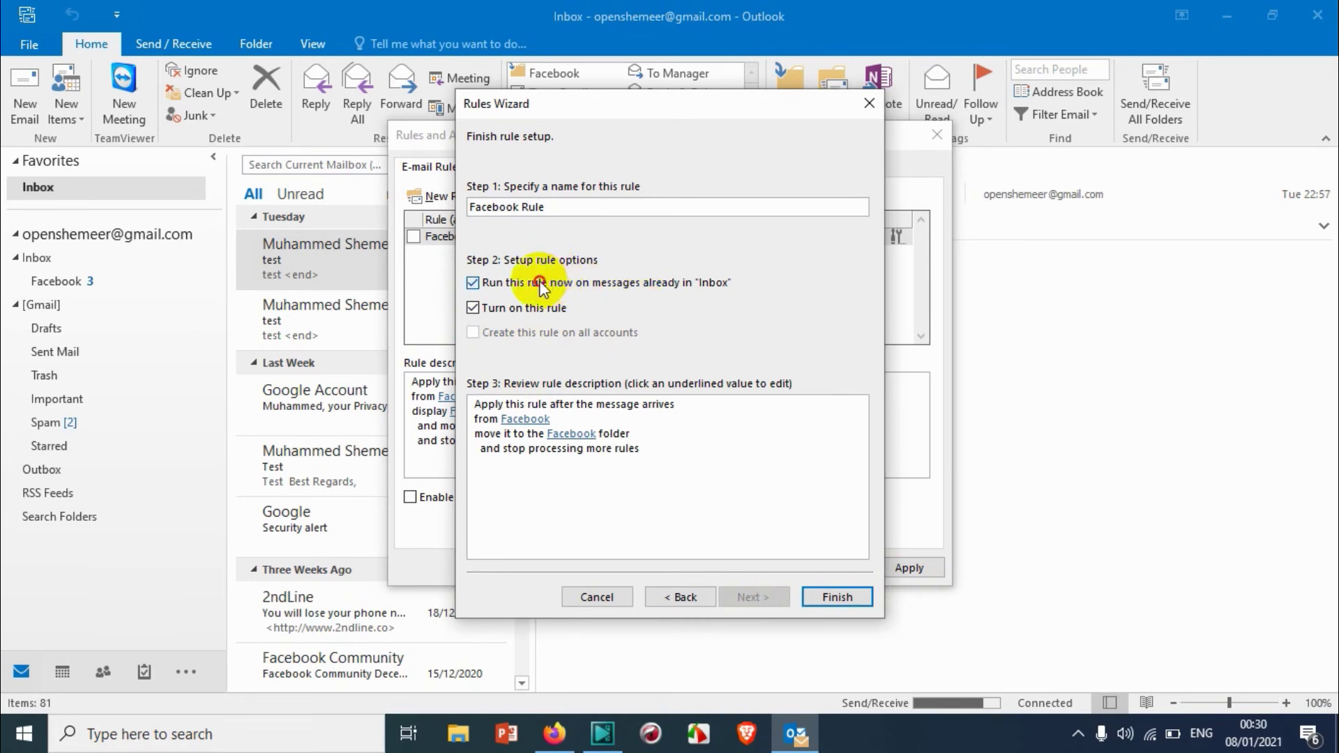
pyautogui.click(538, 286)
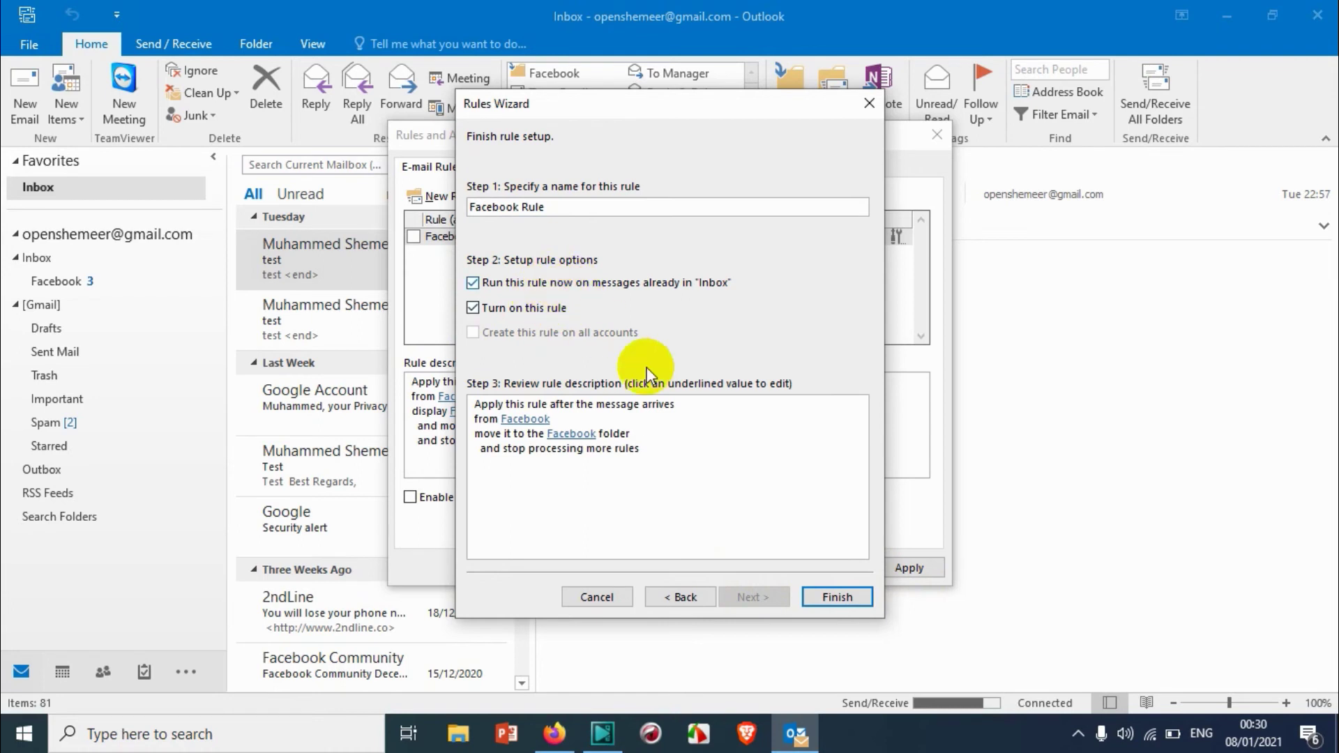
pyautogui.click(837, 596)
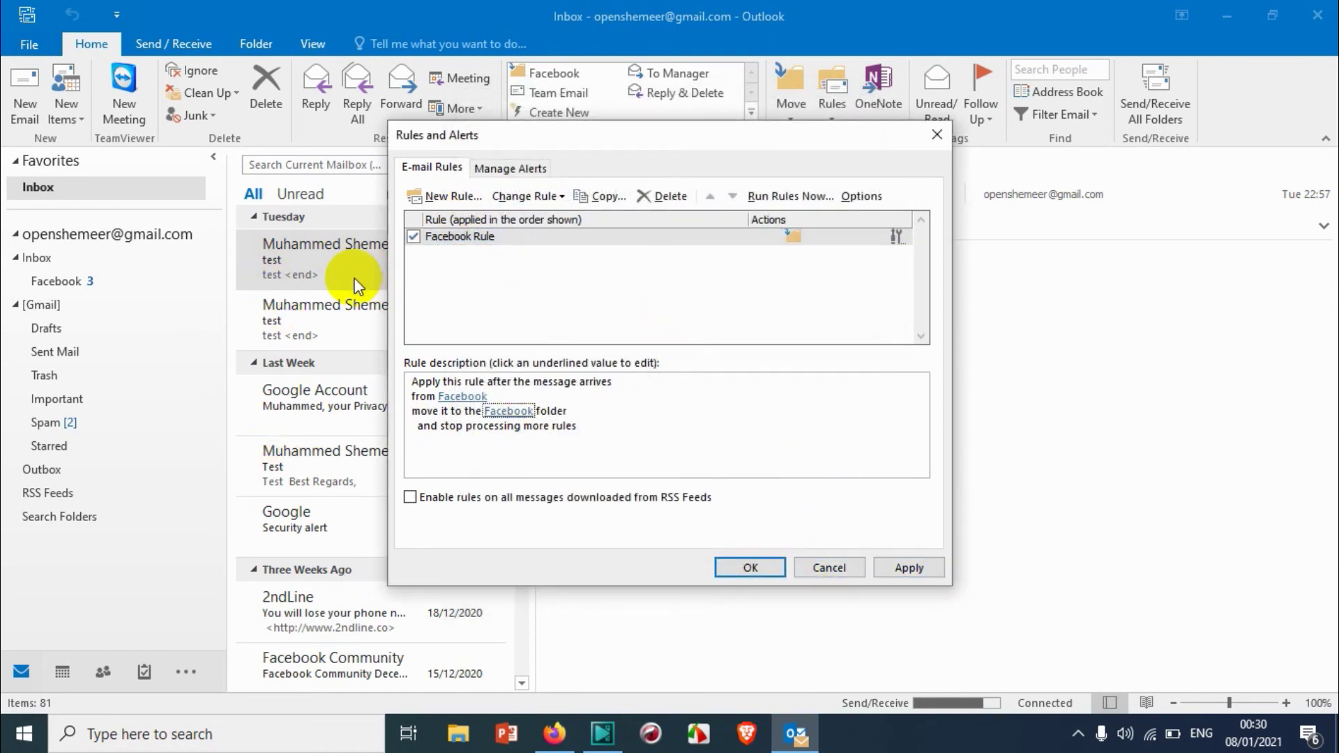
# Apply the rule changes and close Rules and Alerts with OK
pyautogui.hotkey('shift', 'Tab')
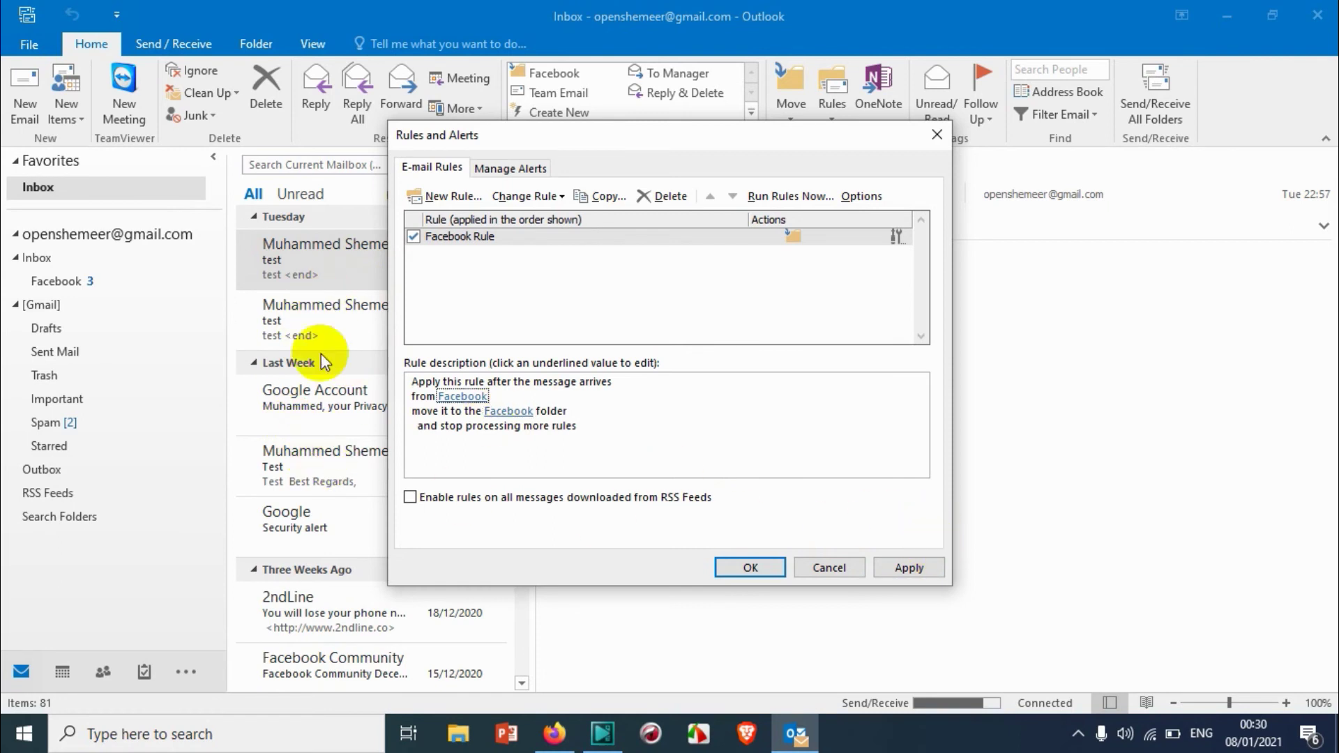
pyautogui.click(906, 567)
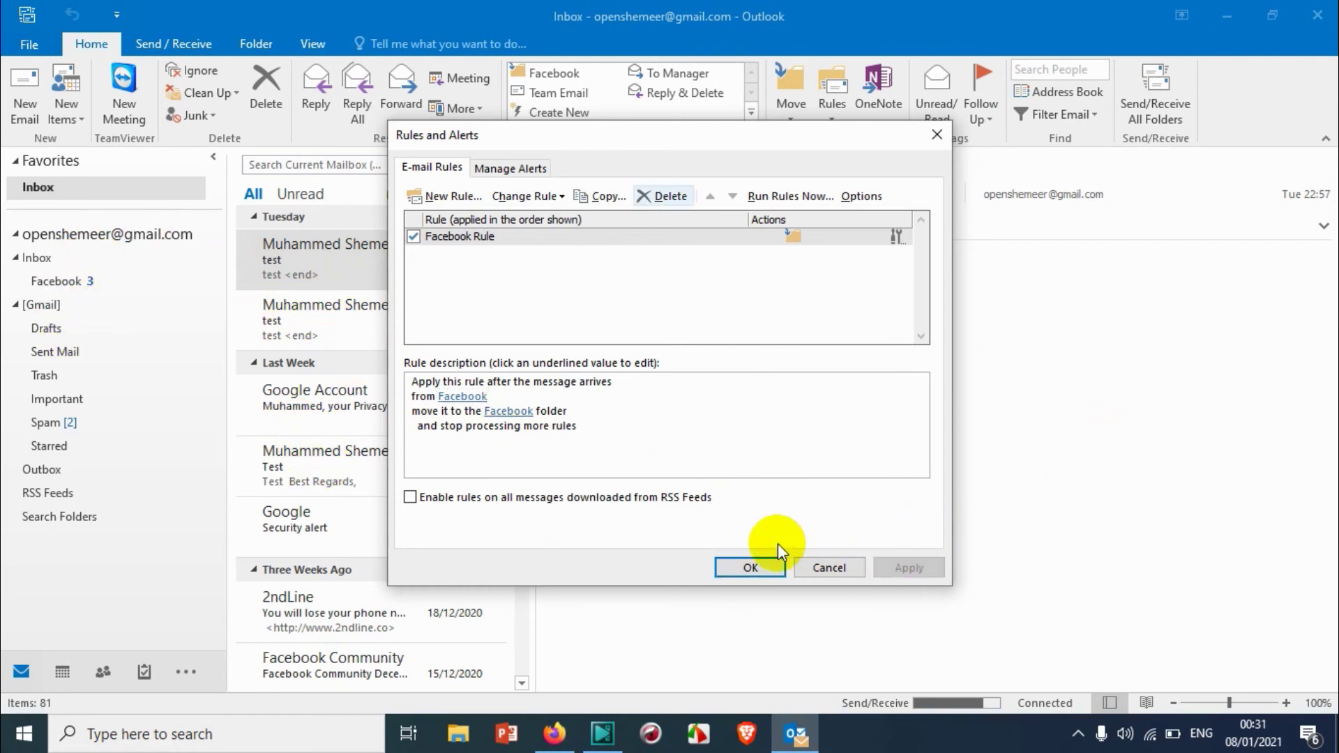
pyautogui.click(751, 568)
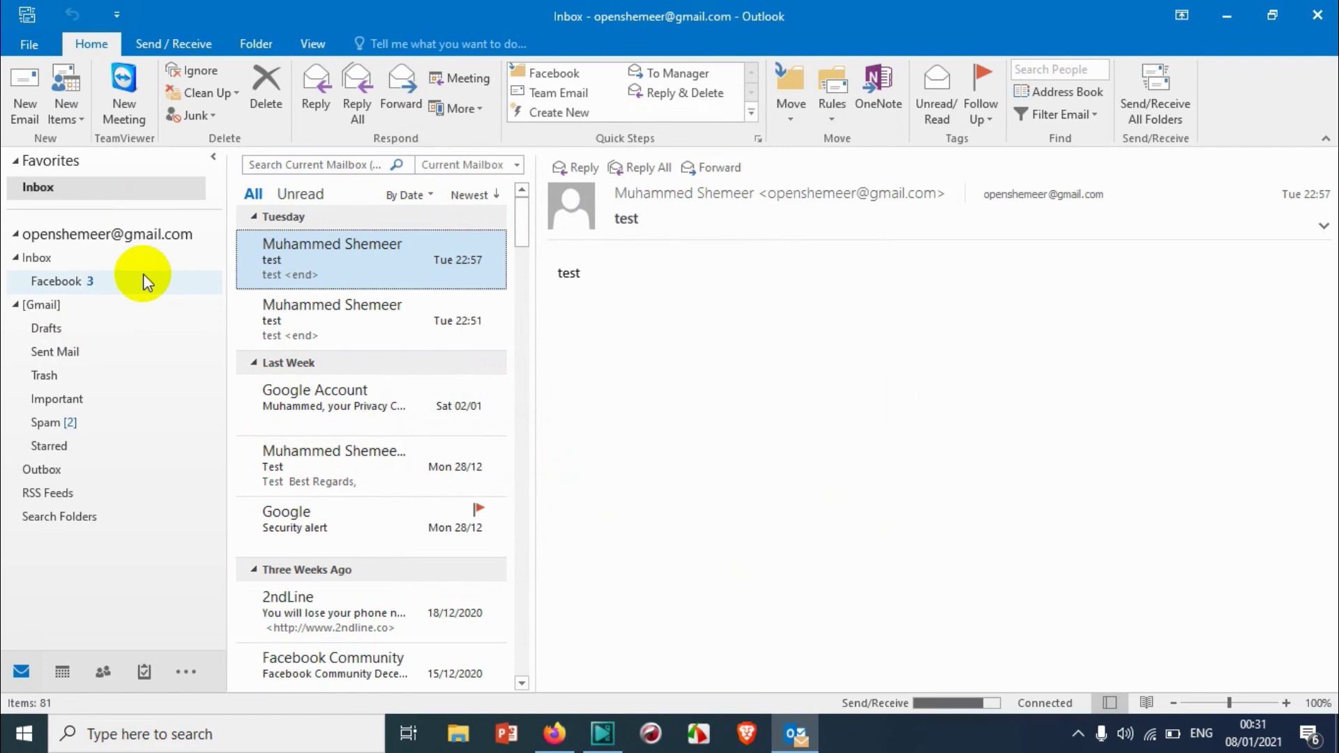
# Check the moved messages in the Facebook folder, then return to the Inbox
pyautogui.click(184, 282)
pyautogui.click(321, 427)
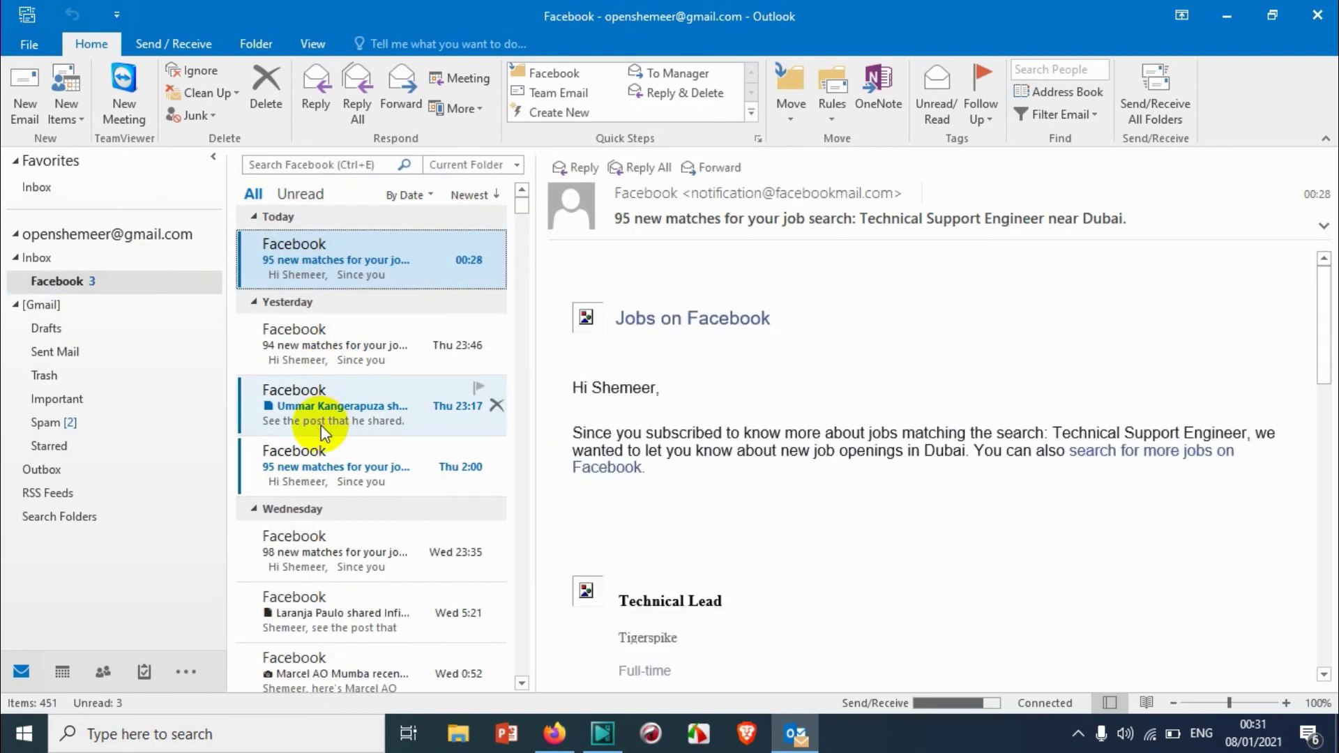
pyautogui.click(357, 262)
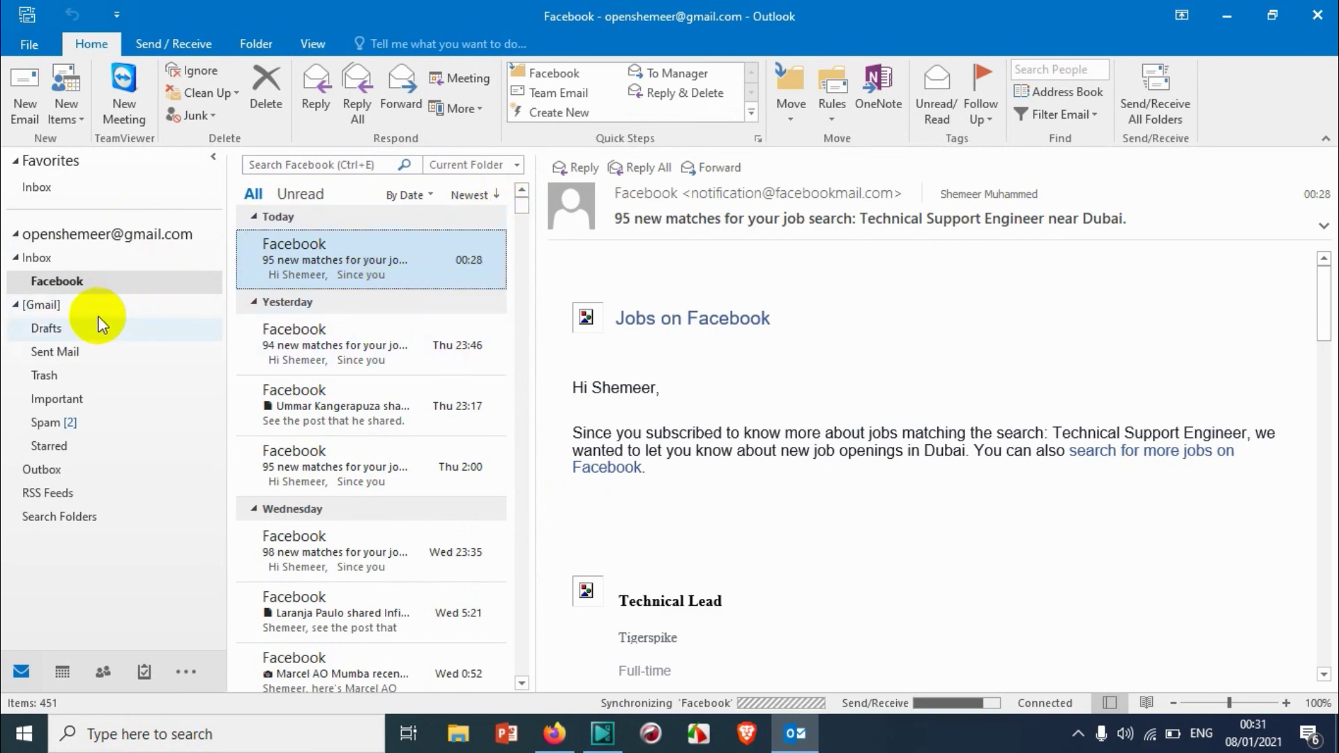
pyautogui.click(89, 261)
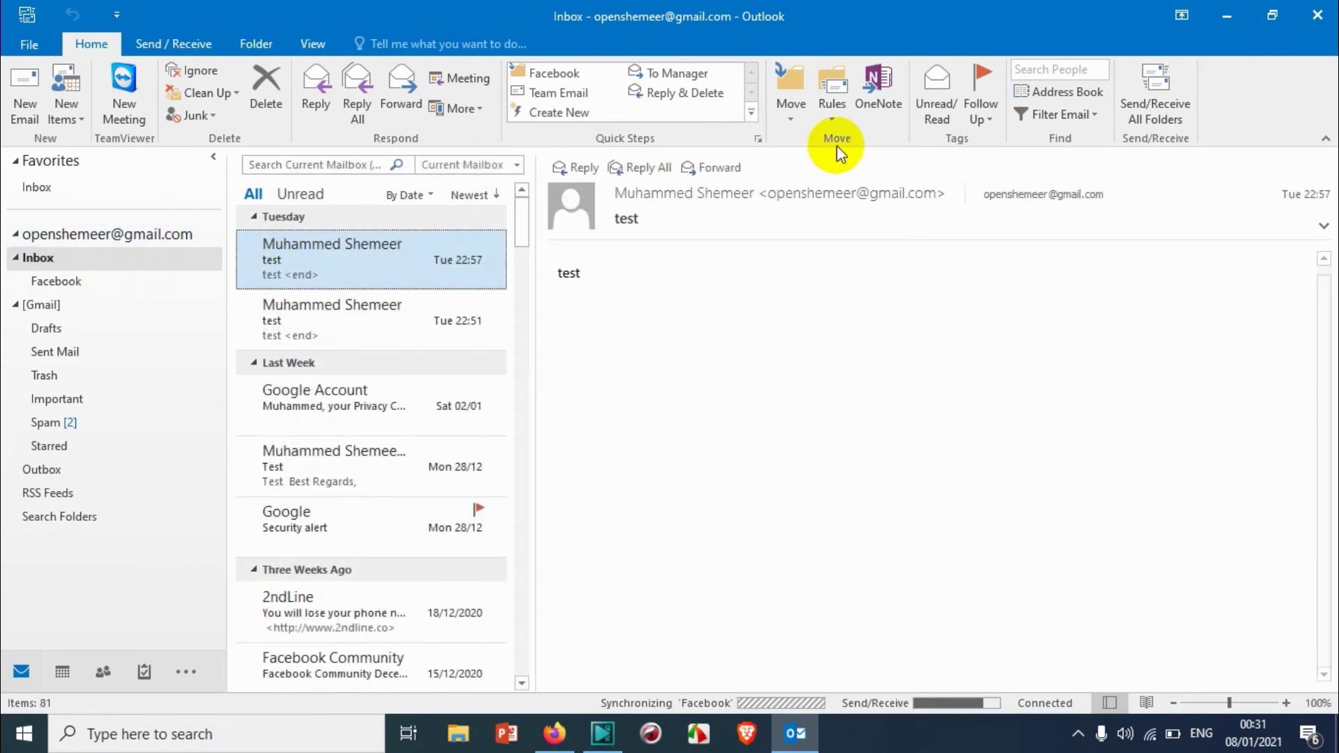
pyautogui.click(842, 115)
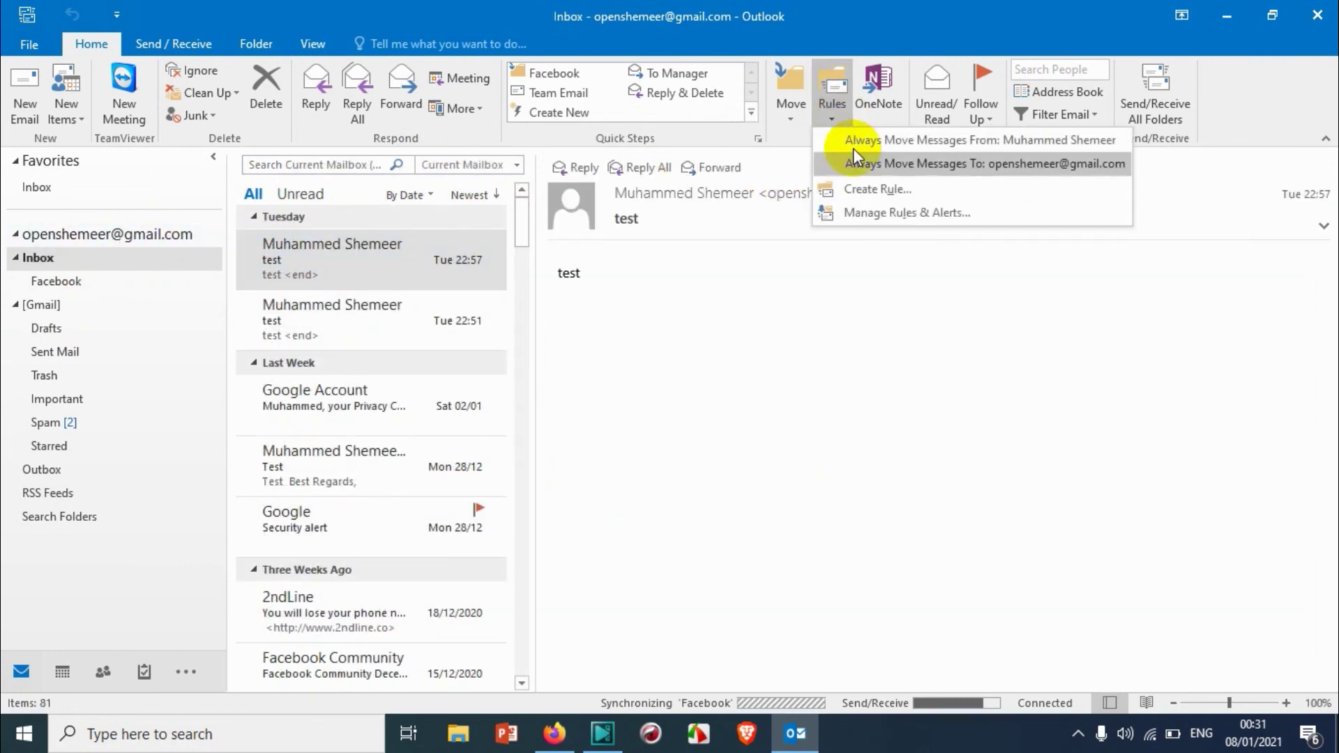
pyautogui.click(885, 211)
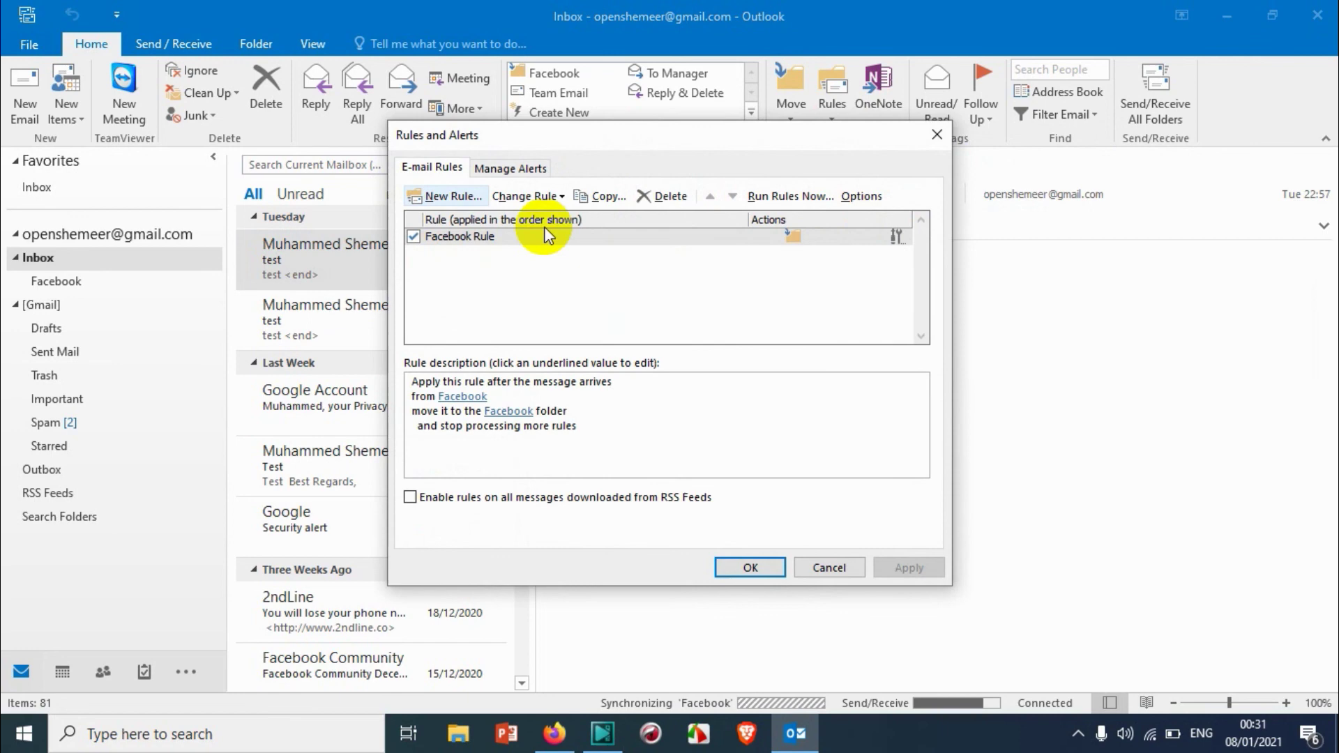
pyautogui.click(540, 168)
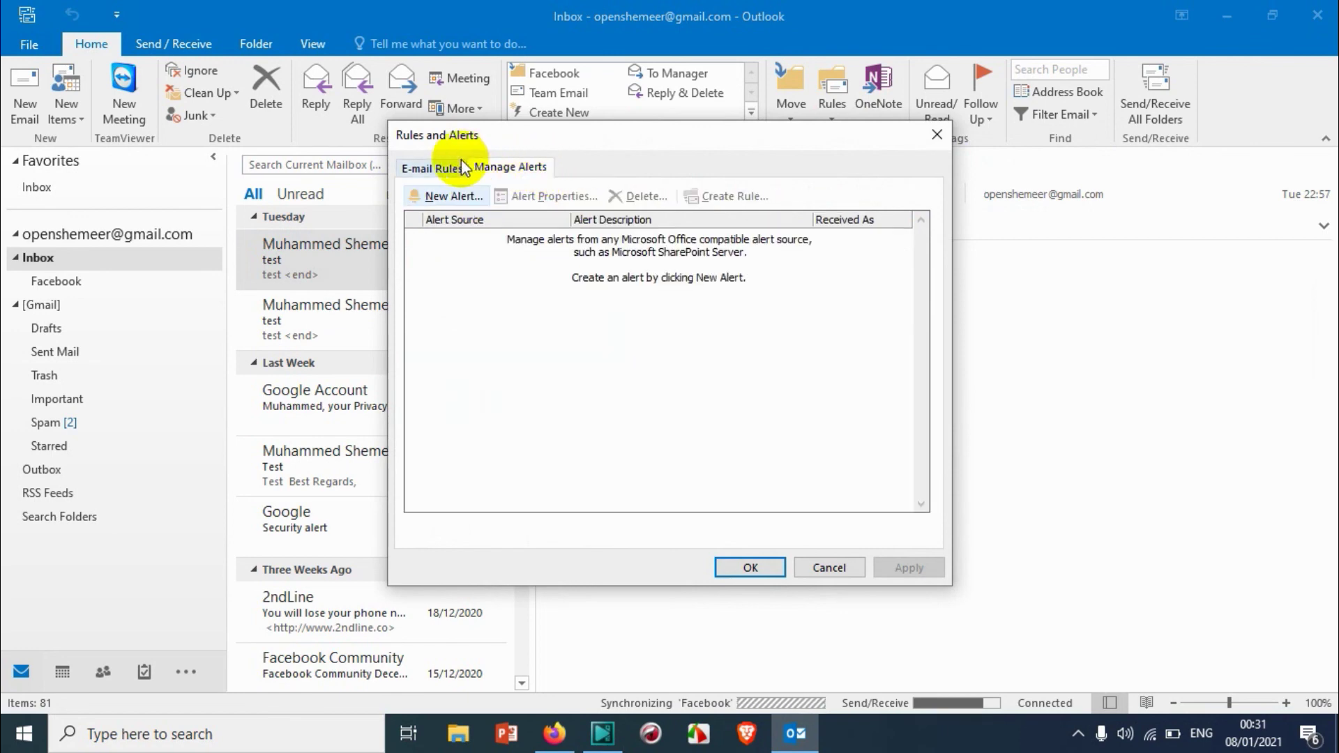
pyautogui.click(431, 168)
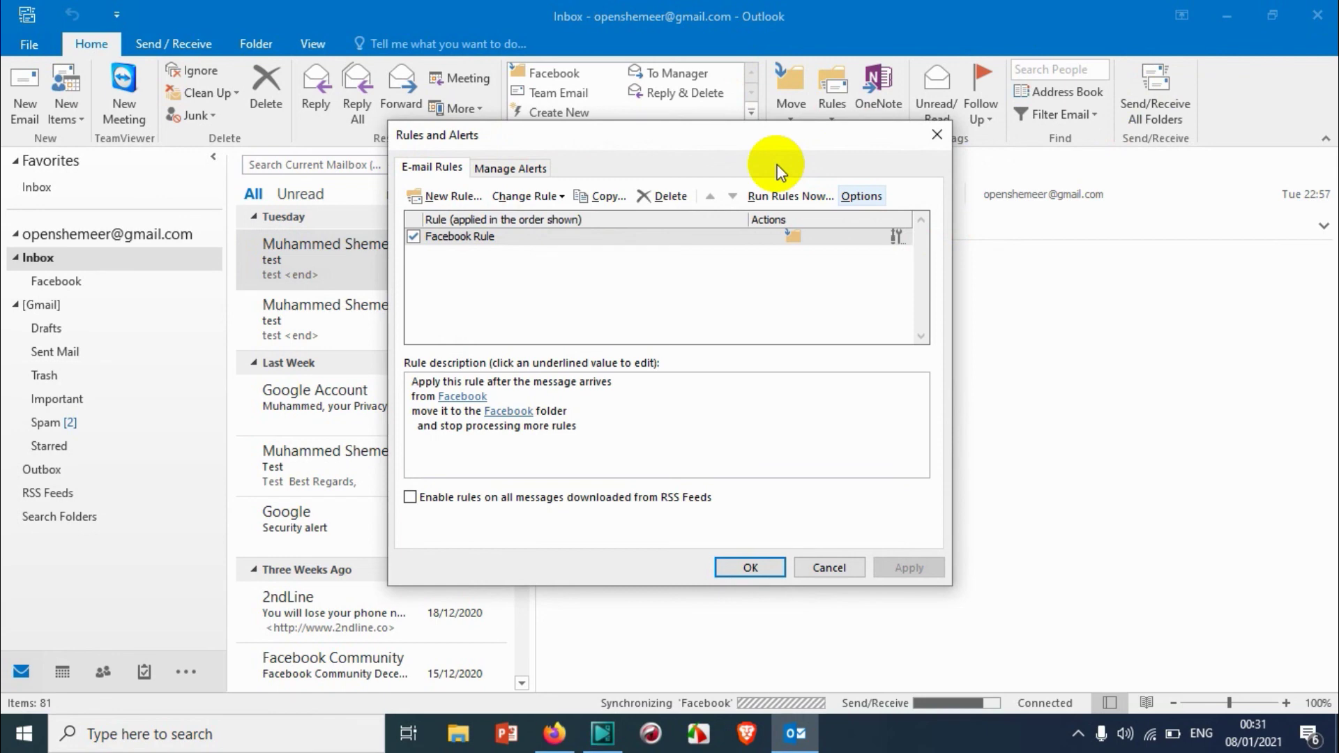
pyautogui.click(934, 134)
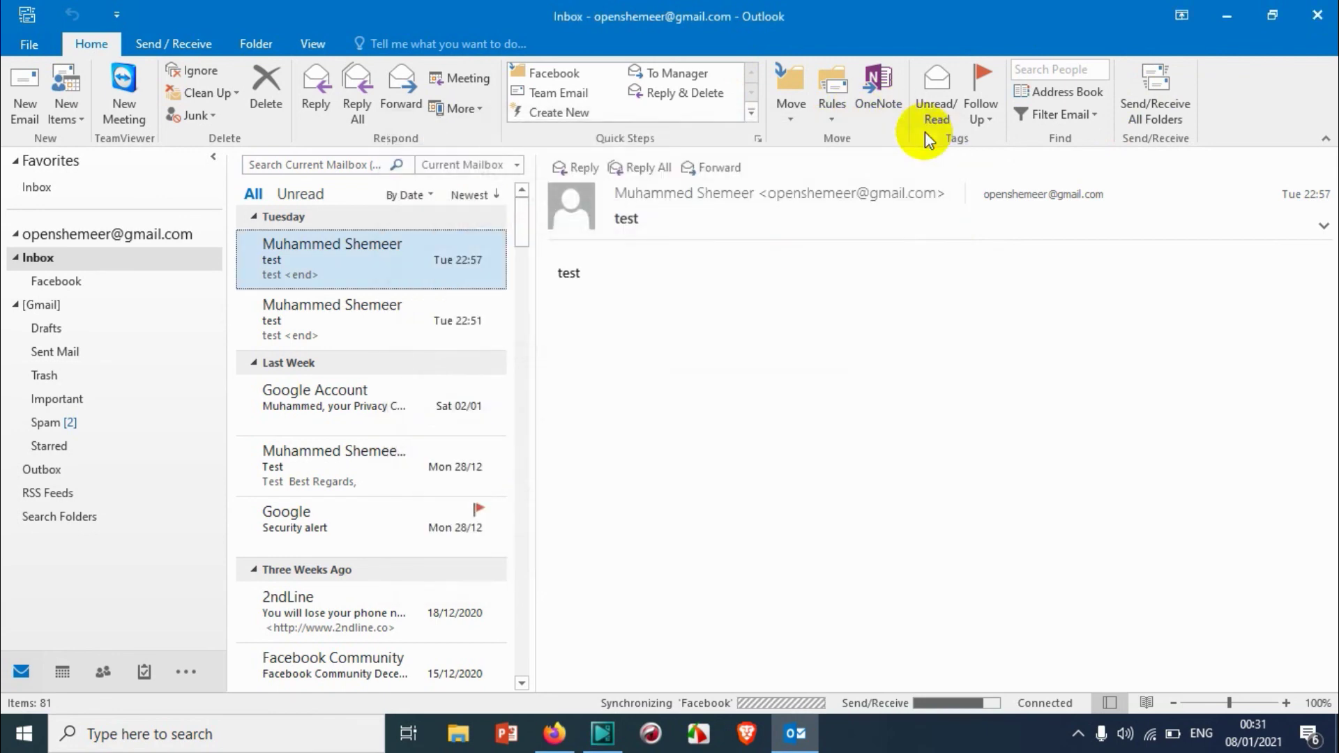